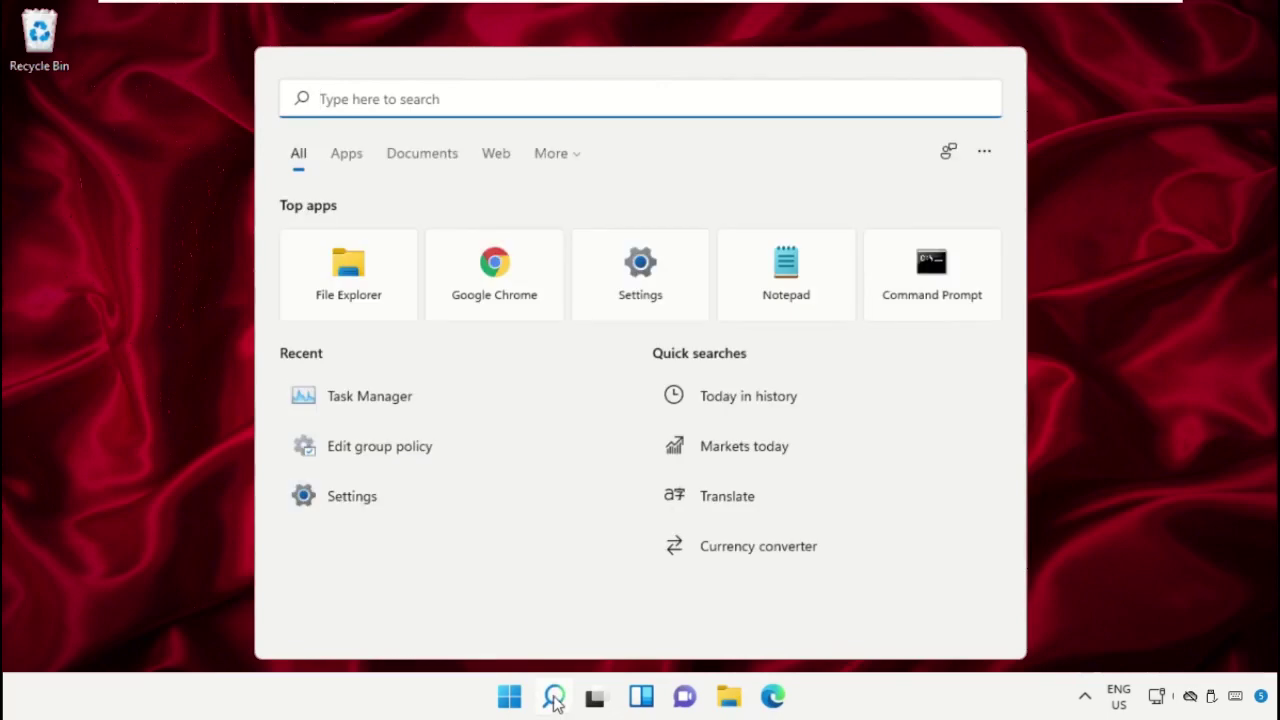
- Search Windows for 'task manager' so Task Manager appears as the best match
{"action": "type", "text": "task ma"}
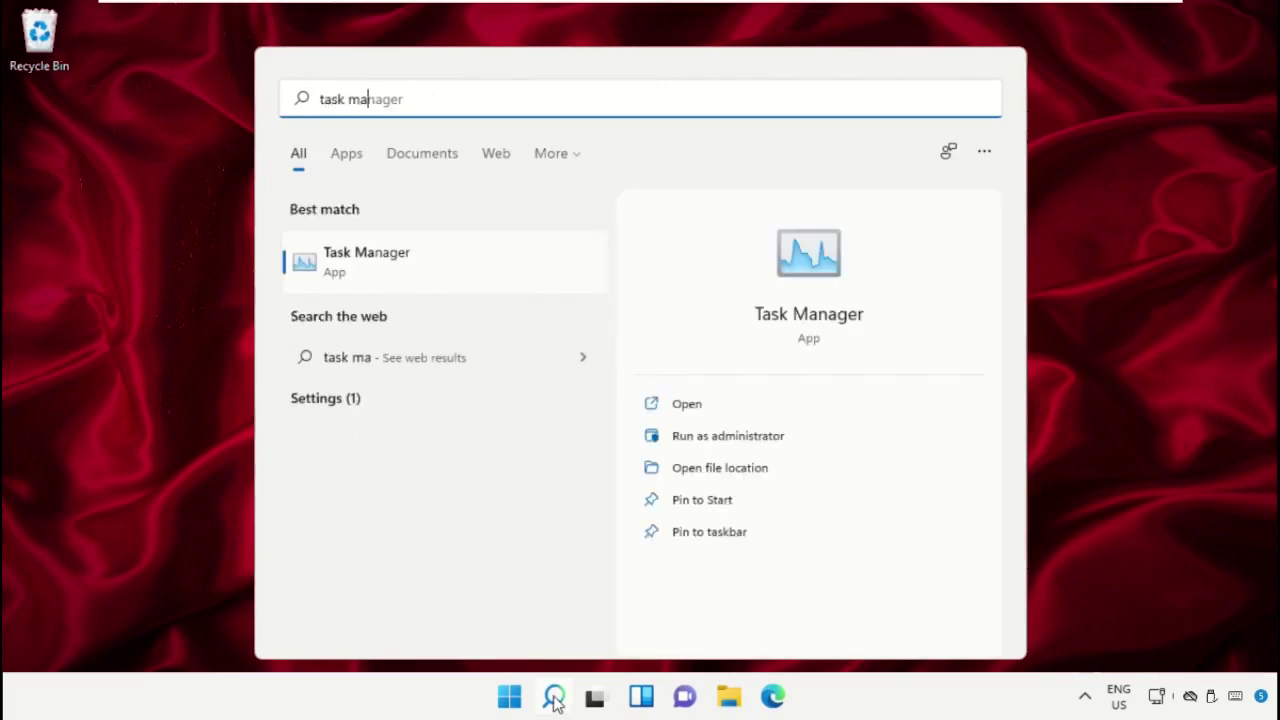
{"action": "type", "text": "nager"}
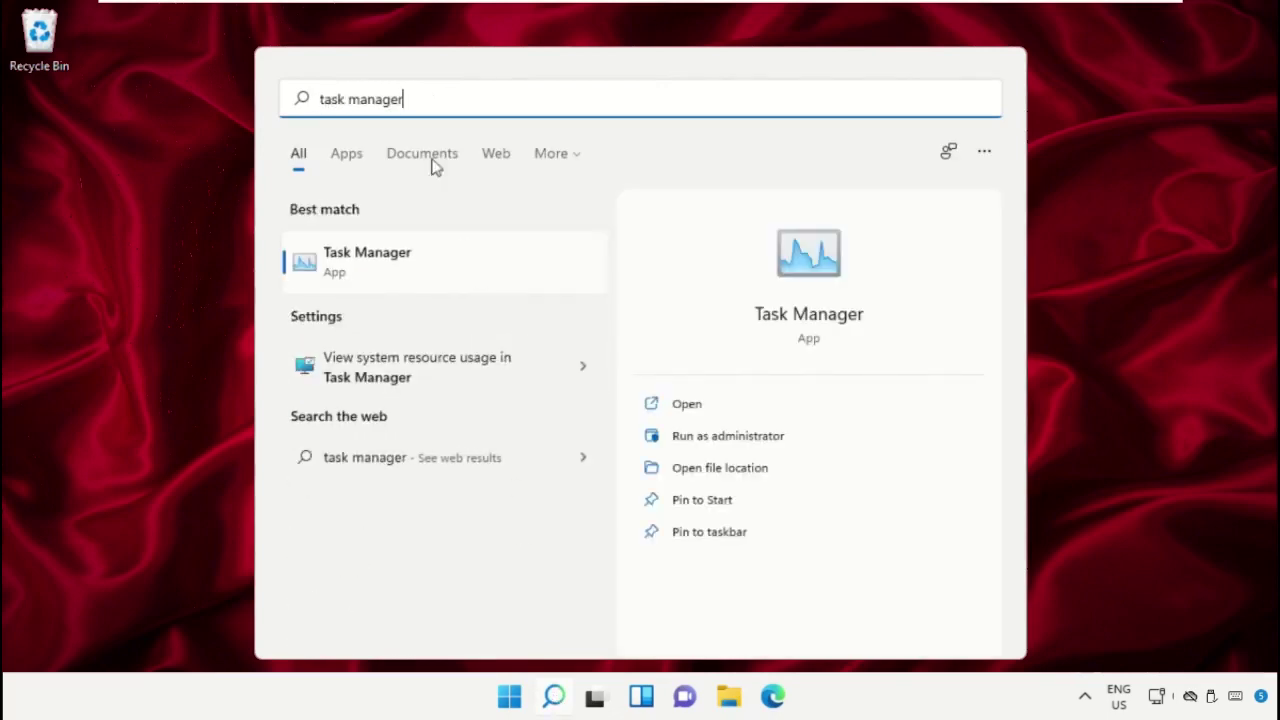
- Open Task Manager, shrink its window, and bring up the Run new task dialog
{"action": "left_click", "coordinate": [372, 253]}
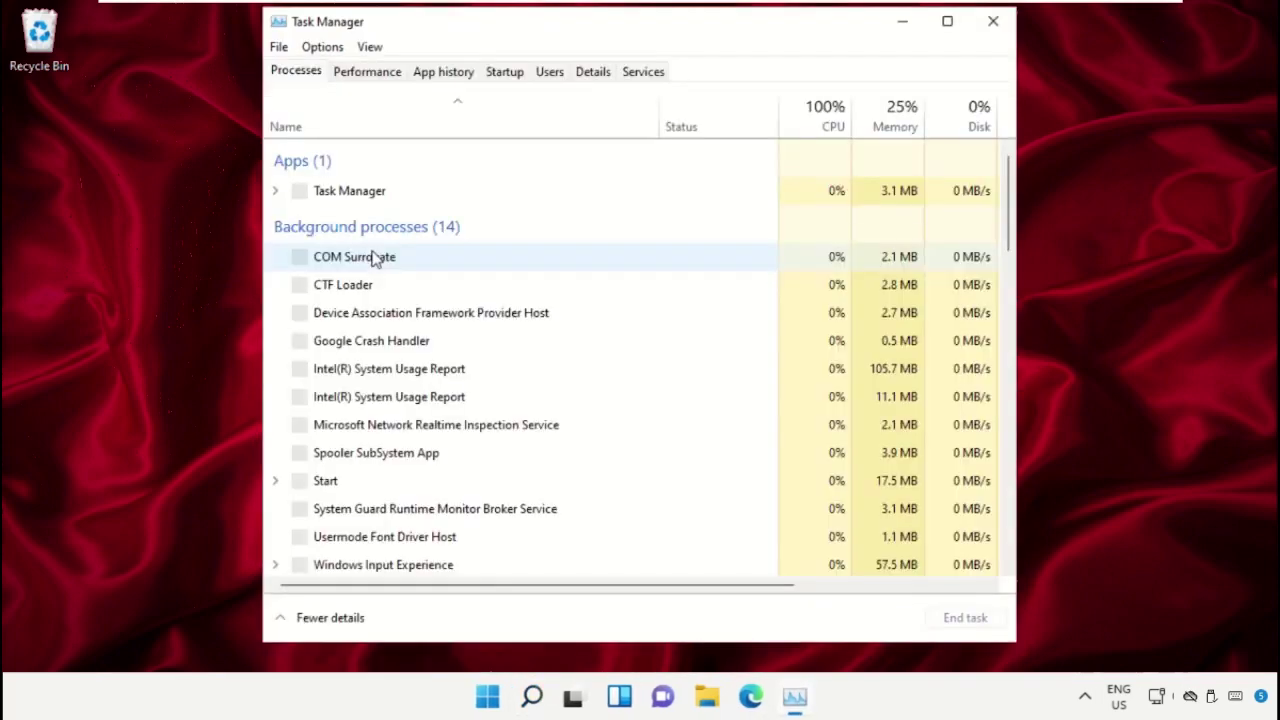
{"action": "left_click_drag", "start_coordinate": [255, 18], "coordinate": [392, 148]}
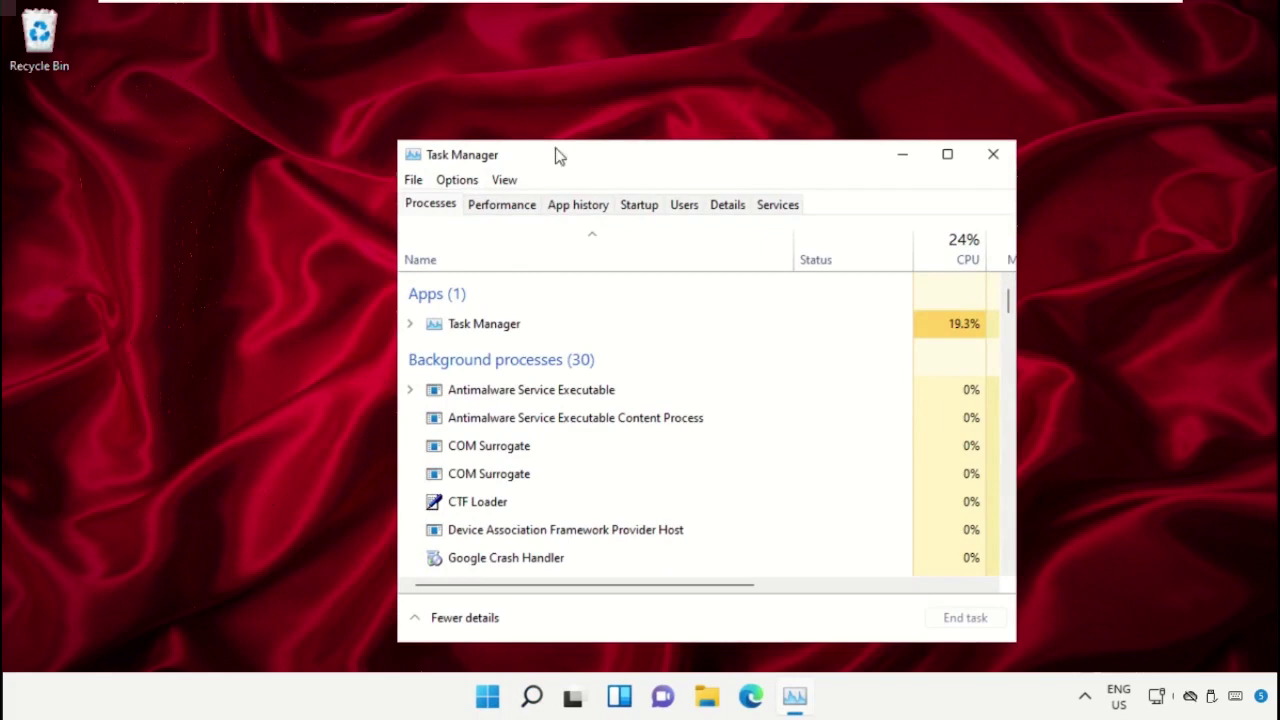
{"action": "left_click", "coordinate": [406, 155]}
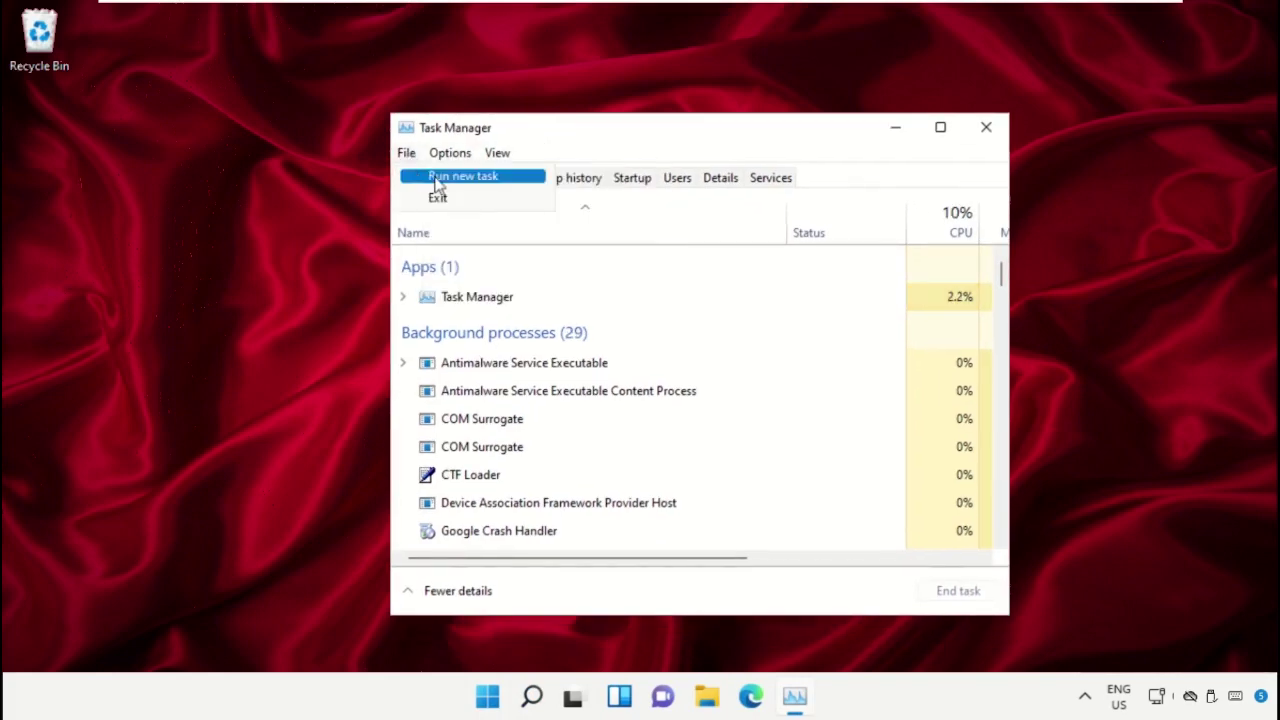
{"action": "left_click", "coordinate": [437, 186]}
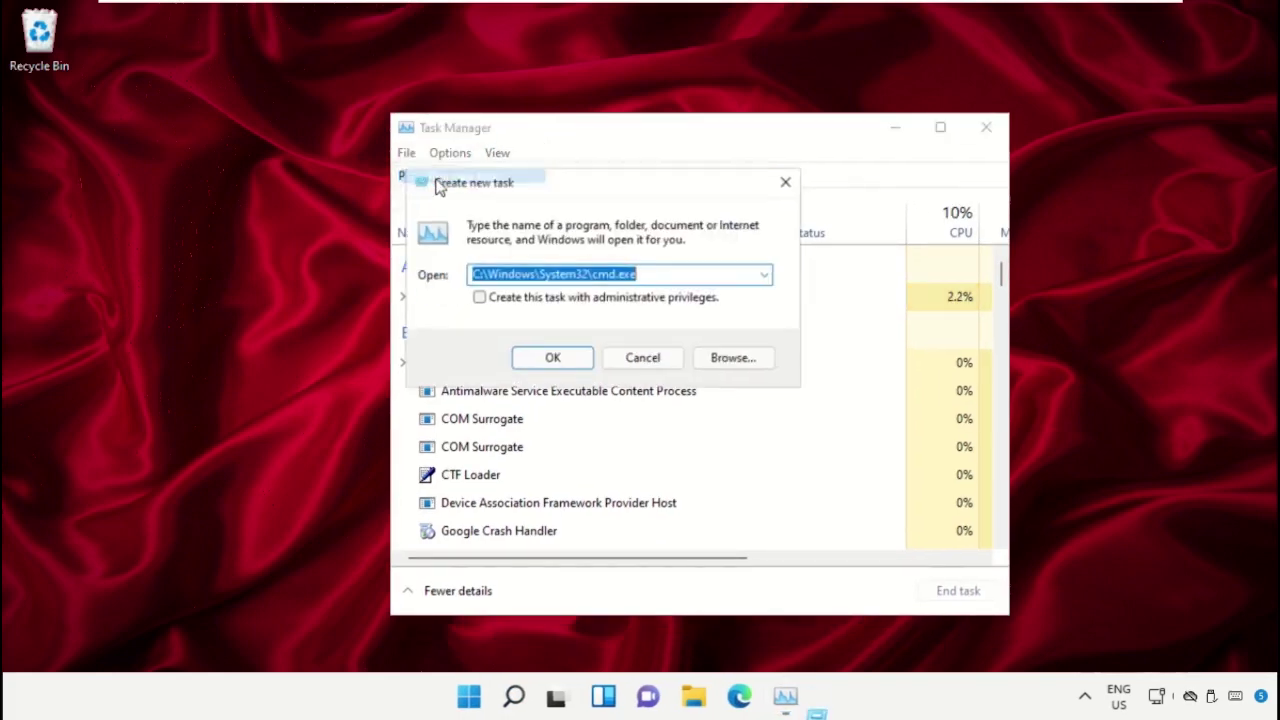
- Browse to the C:\Windows\System32 folder in the new-task file picker
{"action": "left_click", "coordinate": [750, 372]}
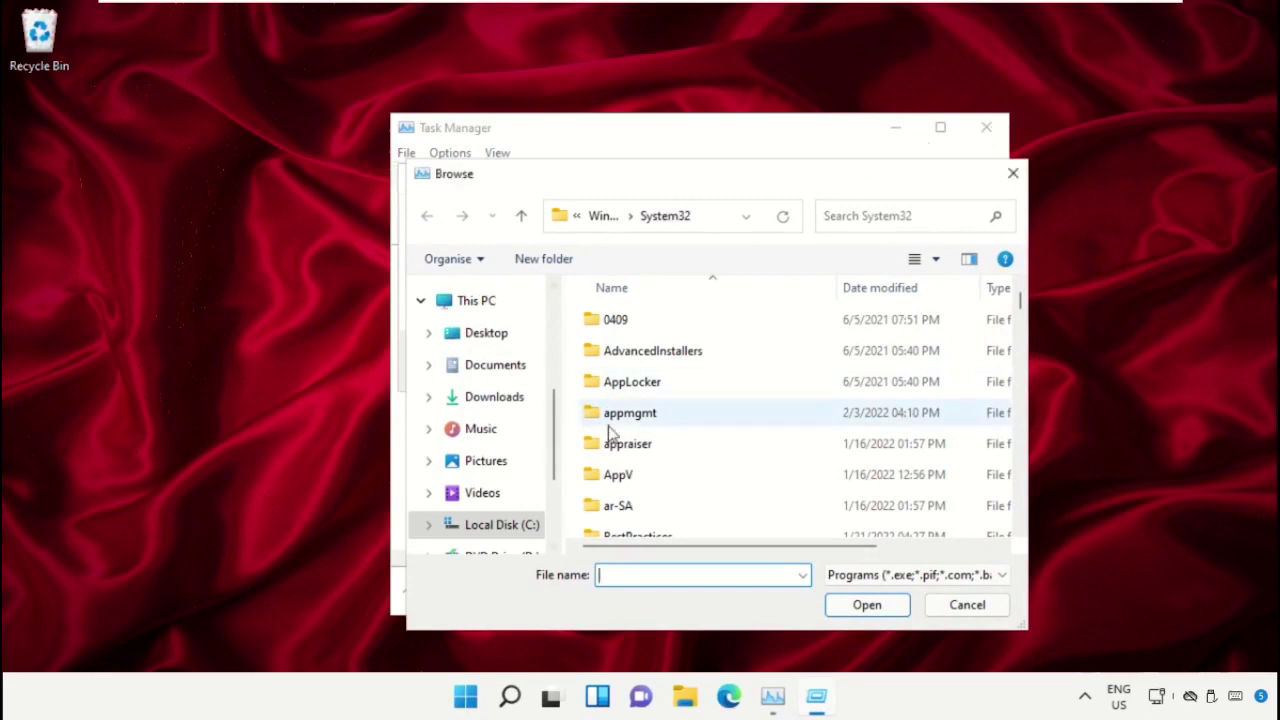
{"action": "left_click", "coordinate": [483, 309]}
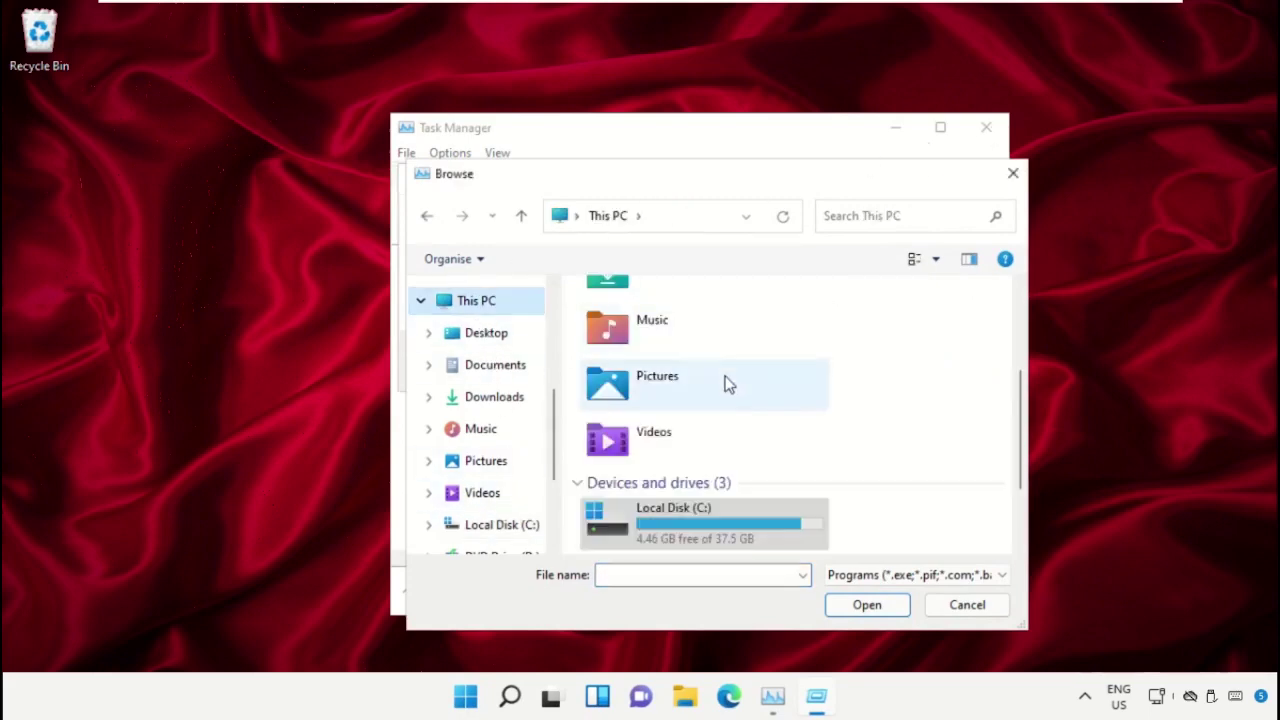
{"action": "double_click", "coordinate": [705, 527]}
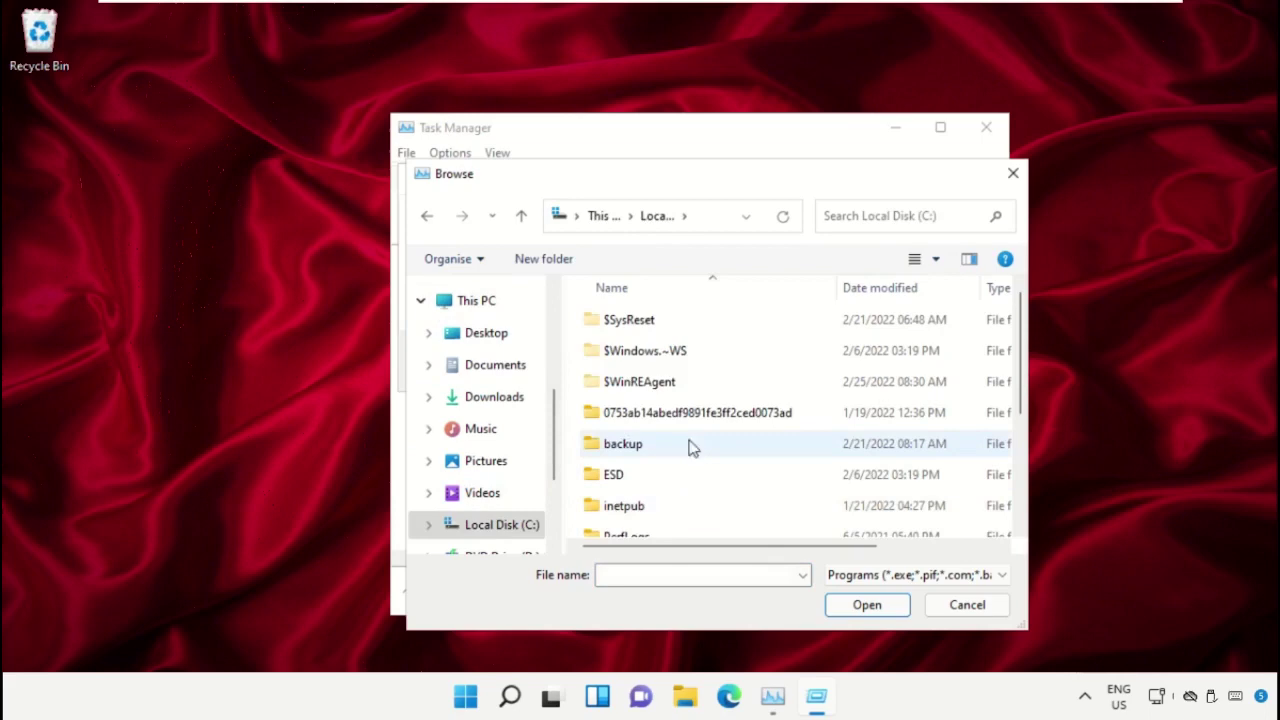
{"action": "scroll", "coordinate": [680, 480], "scroll_direction": "down", "scroll_amount": 2}
{"action": "double_click", "coordinate": [654, 526]}
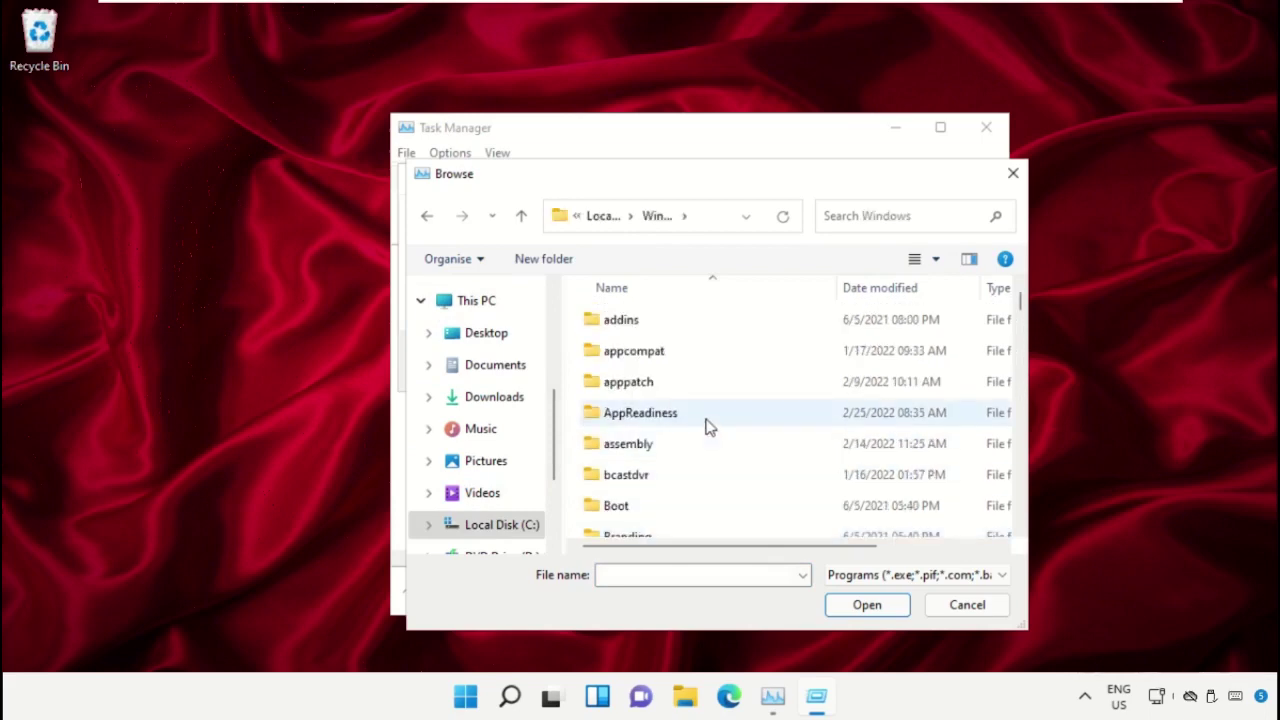
{"action": "scroll", "coordinate": [705, 428], "scroll_direction": "down", "scroll_amount": 20}
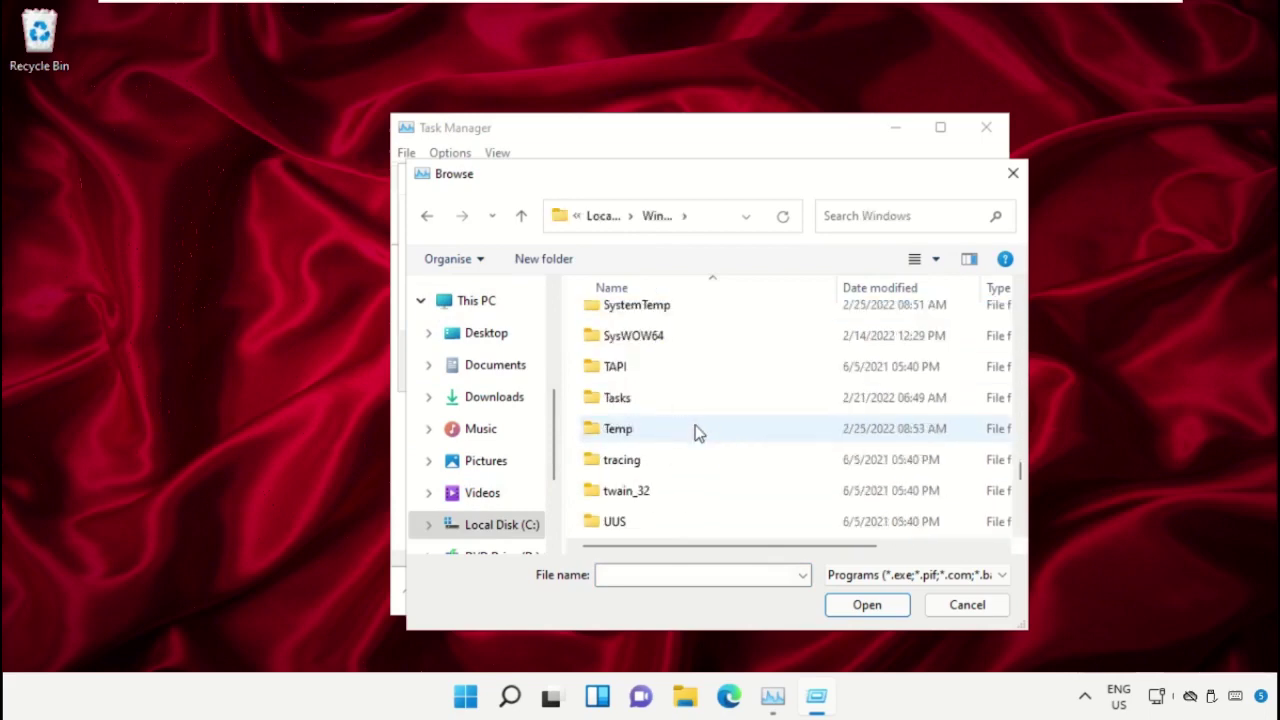
{"action": "scroll", "coordinate": [655, 475], "scroll_direction": "up", "scroll_amount": 3}
{"action": "double_click", "coordinate": [656, 478]}
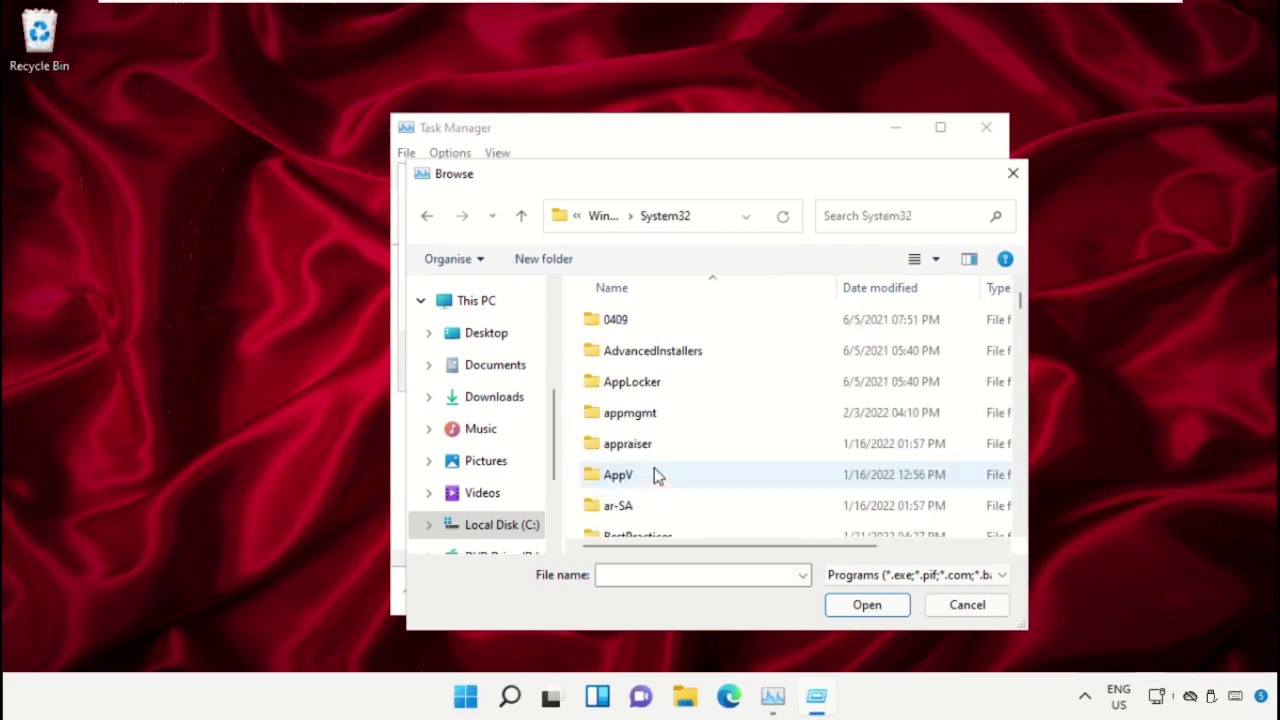
- Choose cmd.exe and run it as a new task with administrative privileges
{"action": "left_click", "coordinate": [653, 401]}
{"action": "scroll", "coordinate": [657, 410], "scroll_direction": "down", "scroll_amount": 20}
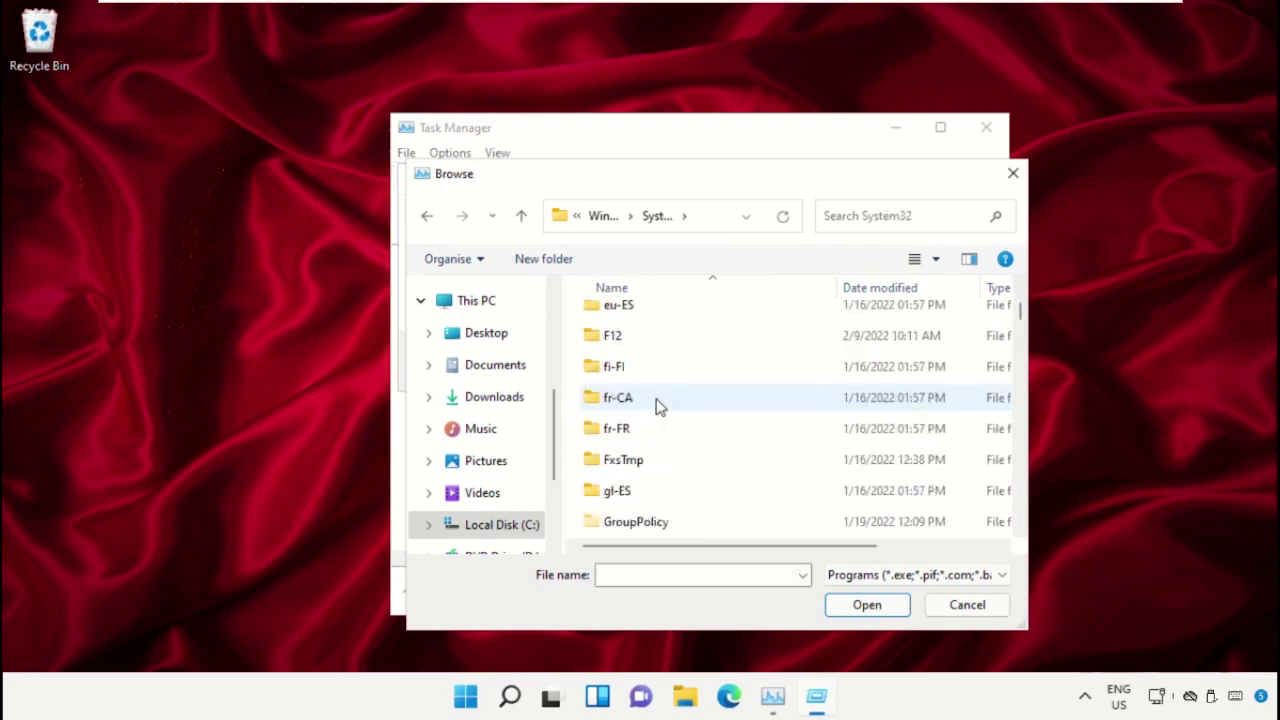
{"action": "scroll", "coordinate": [657, 408], "scroll_direction": "down", "scroll_amount": 20}
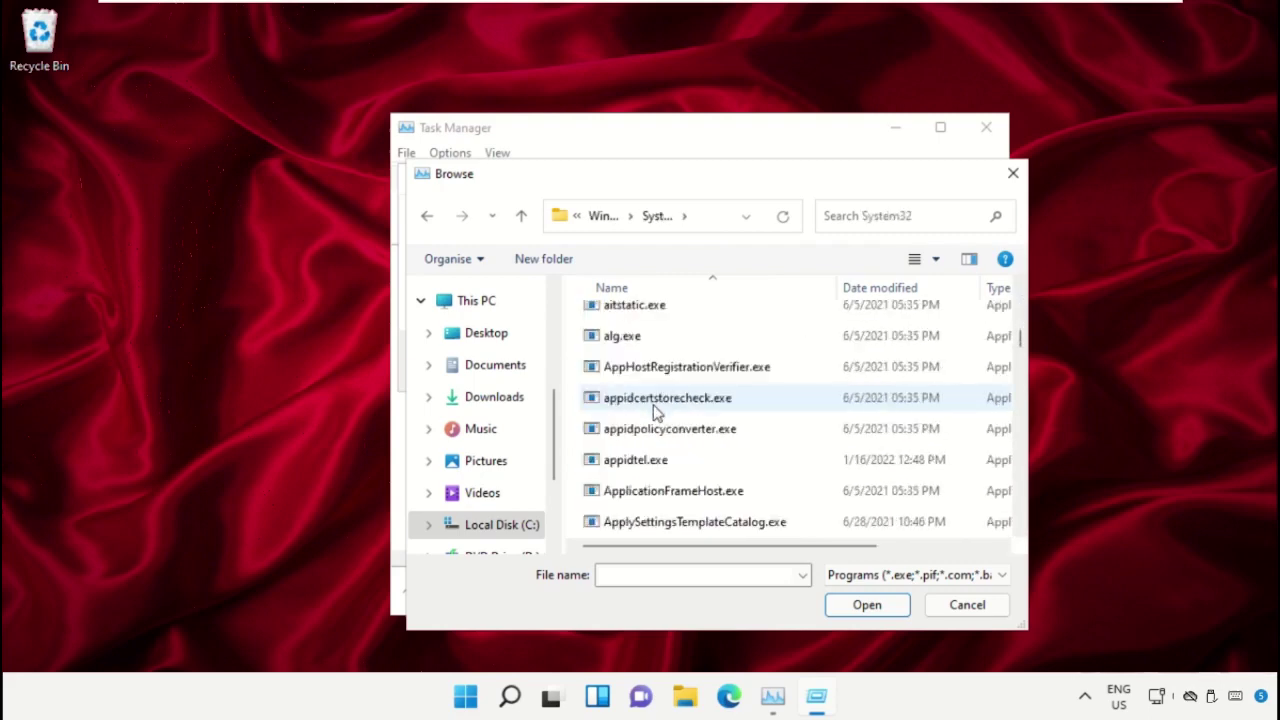
{"action": "left_click", "coordinate": [654, 430]}
{"action": "left_click", "coordinate": [867, 604]}
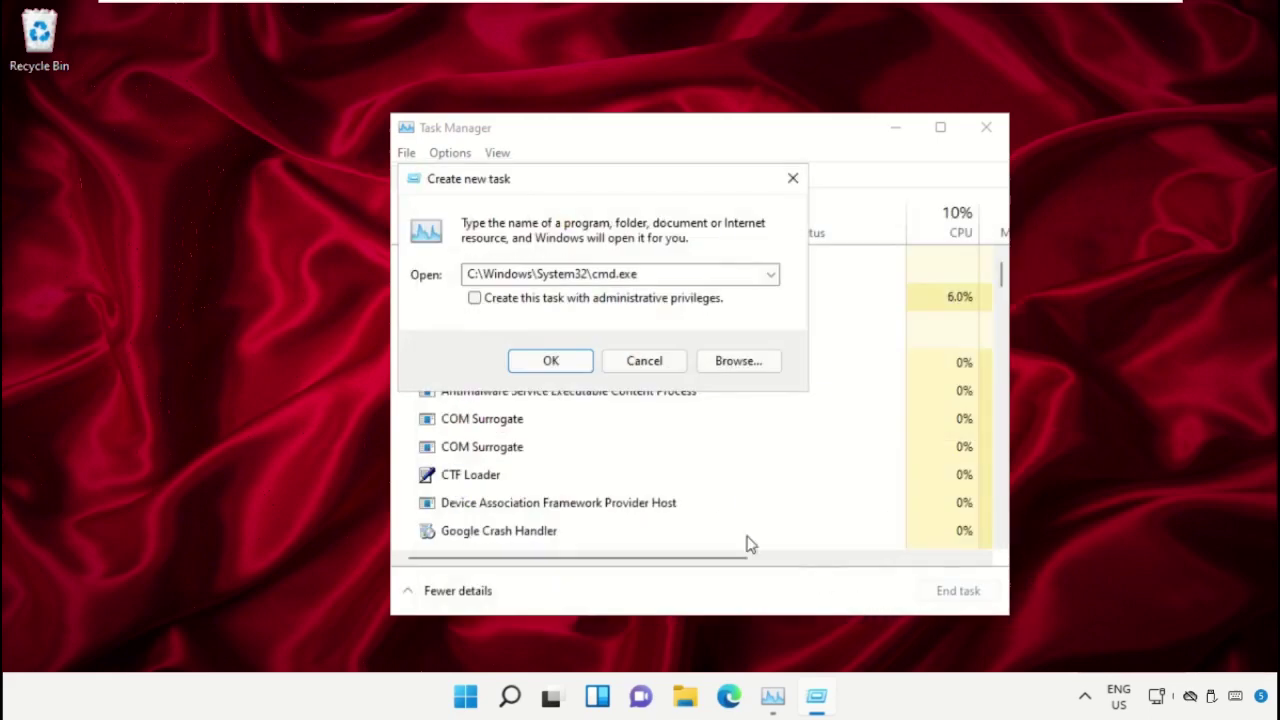
{"action": "left_click", "coordinate": [475, 300]}
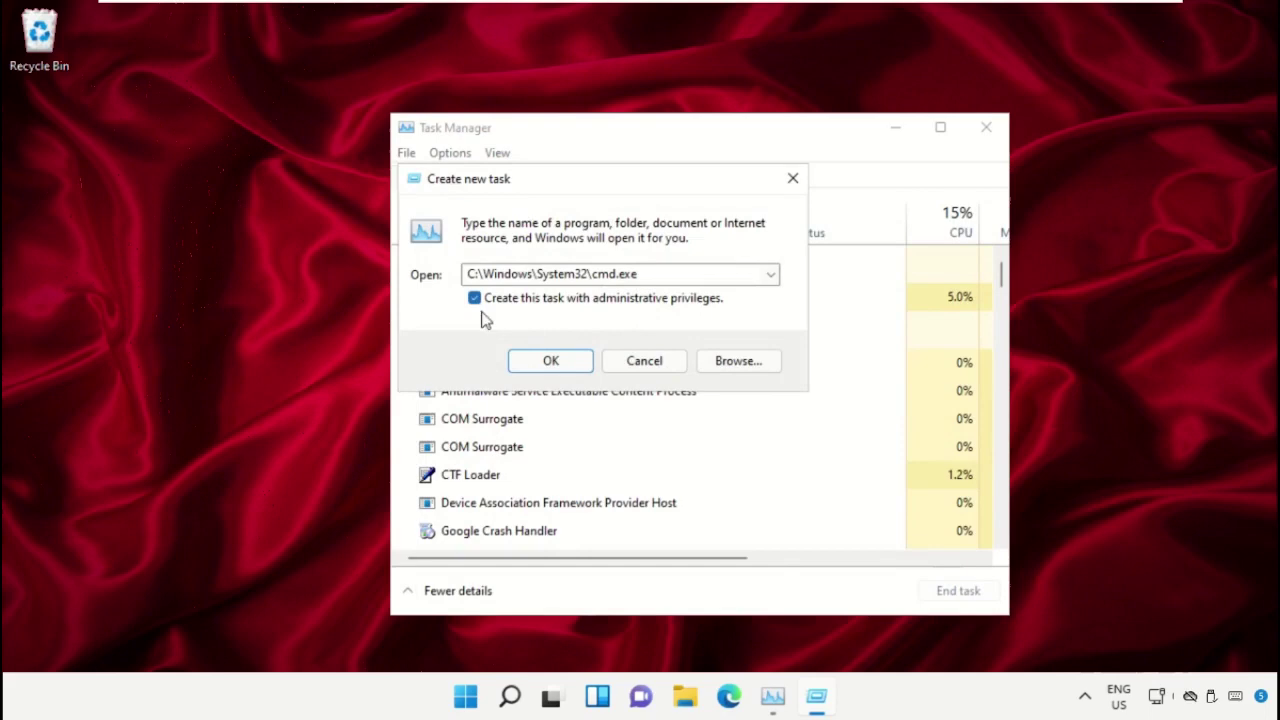
{"action": "left_click", "coordinate": [561, 364]}
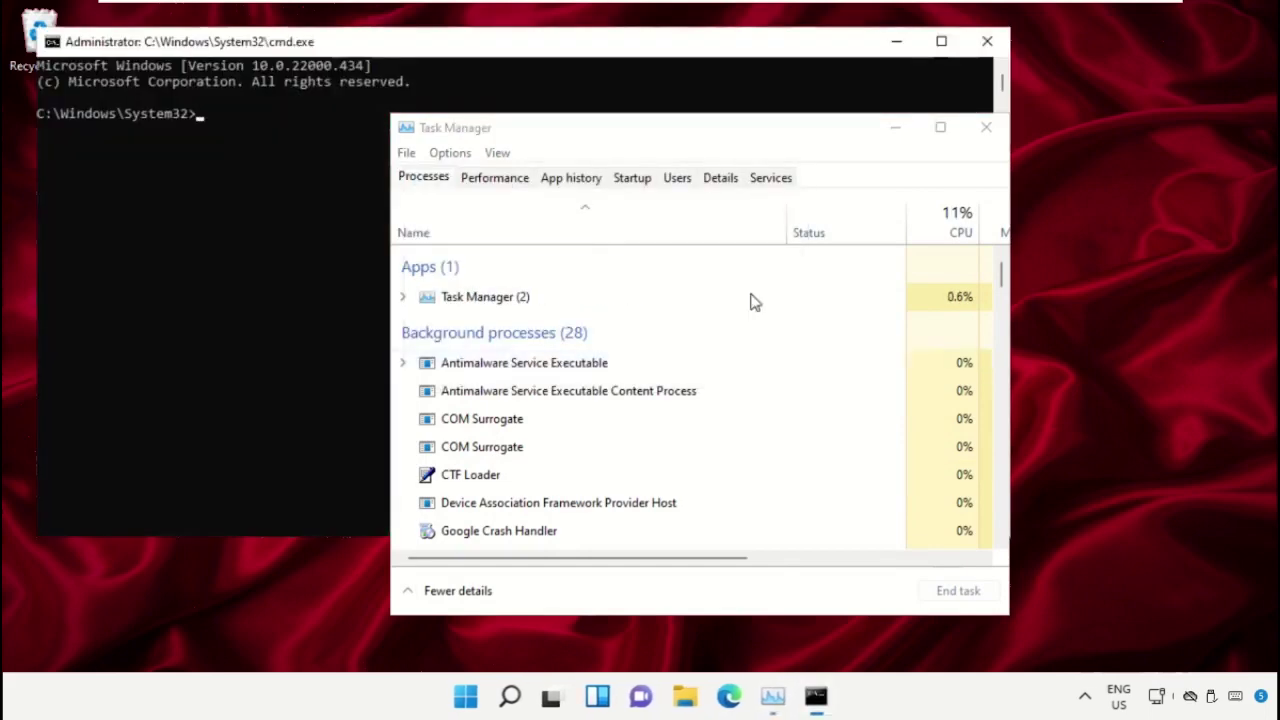
- Close Task Manager and resize the Administrator Command Prompt window
{"action": "left_click", "coordinate": [986, 127]}
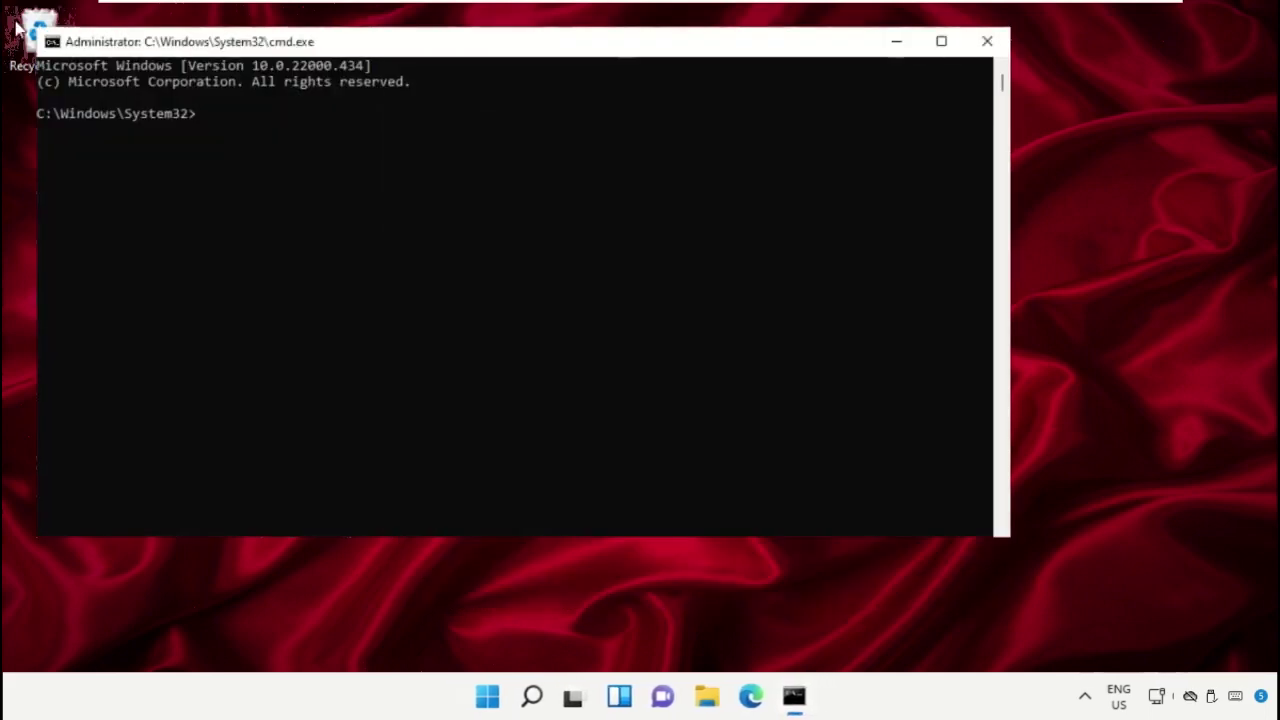
{"action": "left_click_drag", "start_coordinate": [38, 28], "coordinate": [380, 151]}
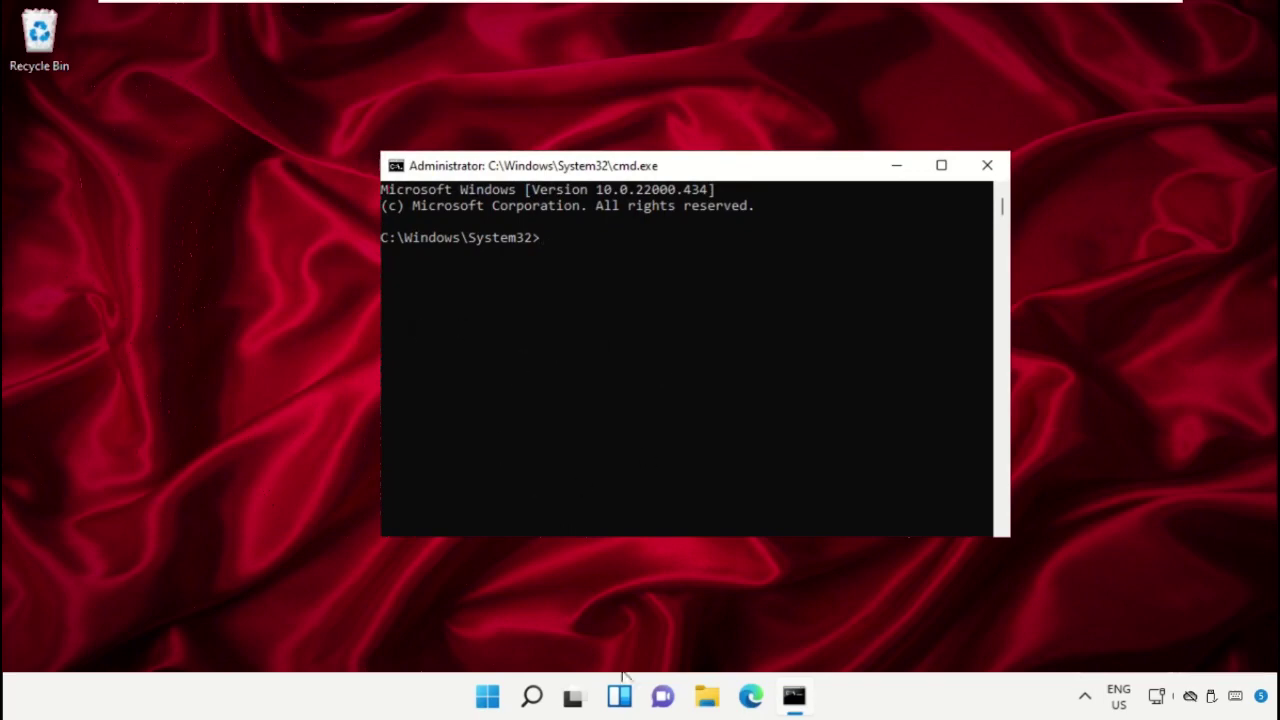
- Search Windows for 'google chrome' and launch Google Chrome
{"action": "left_click", "coordinate": [533, 698]}
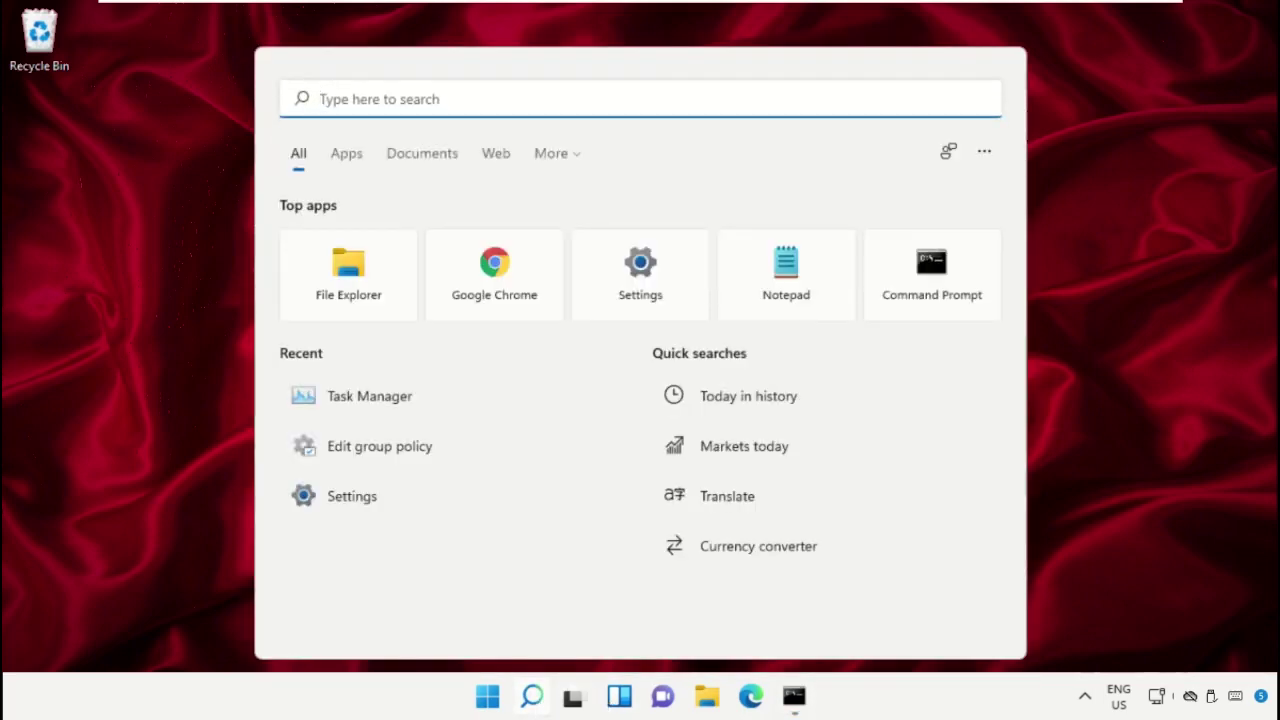
{"action": "type", "text": "google chrome"}
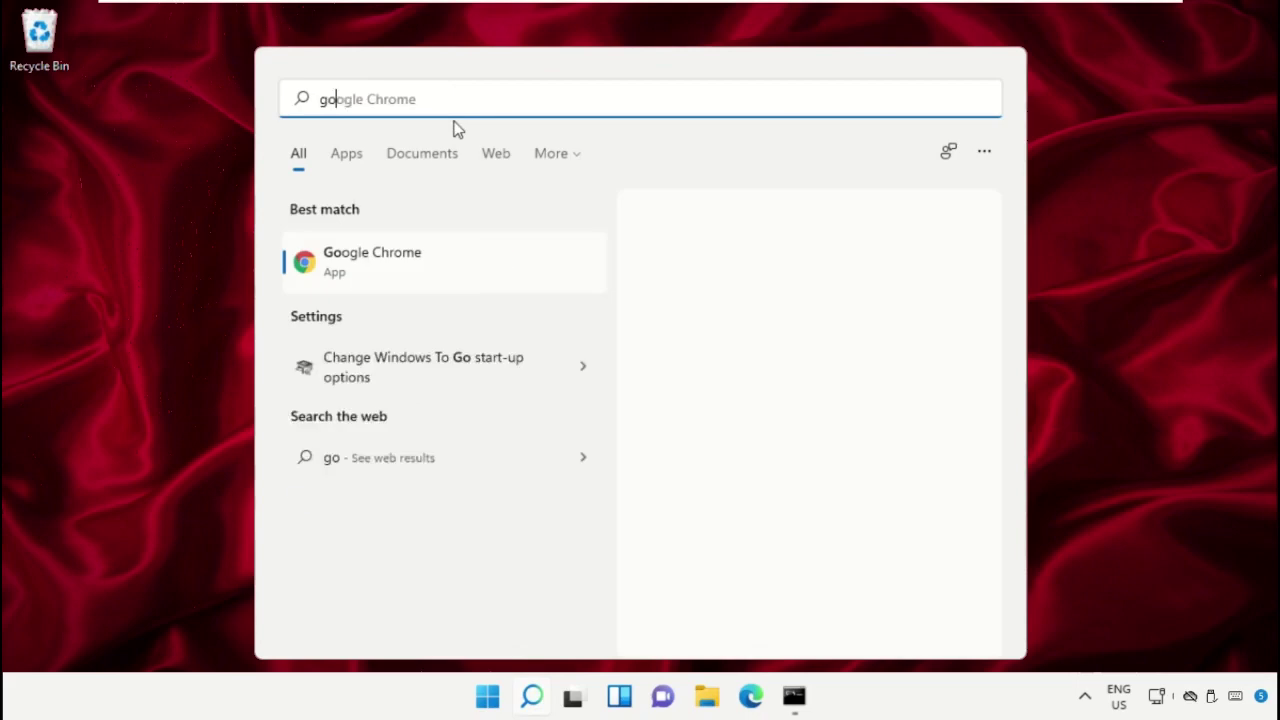
{"action": "left_click", "coordinate": [415, 265]}
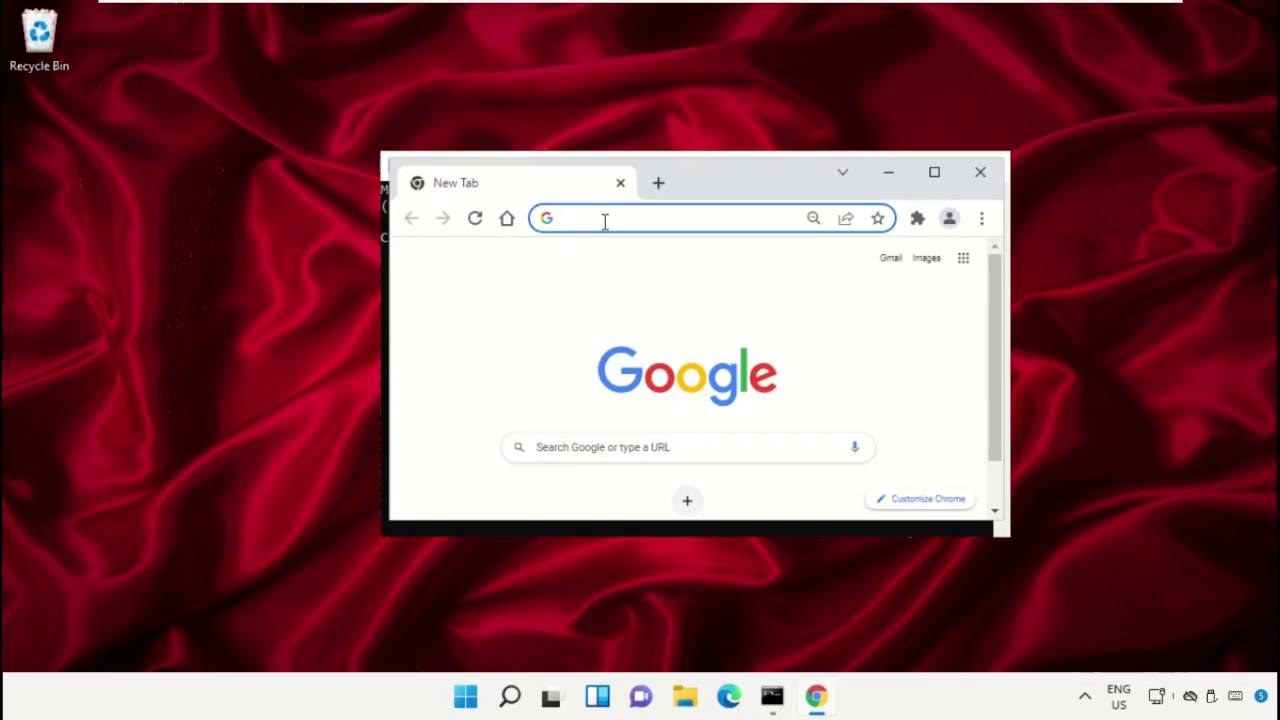
- Load google.com and search for 'hows.tech windows commands'
{"action": "type", "text": "google"}
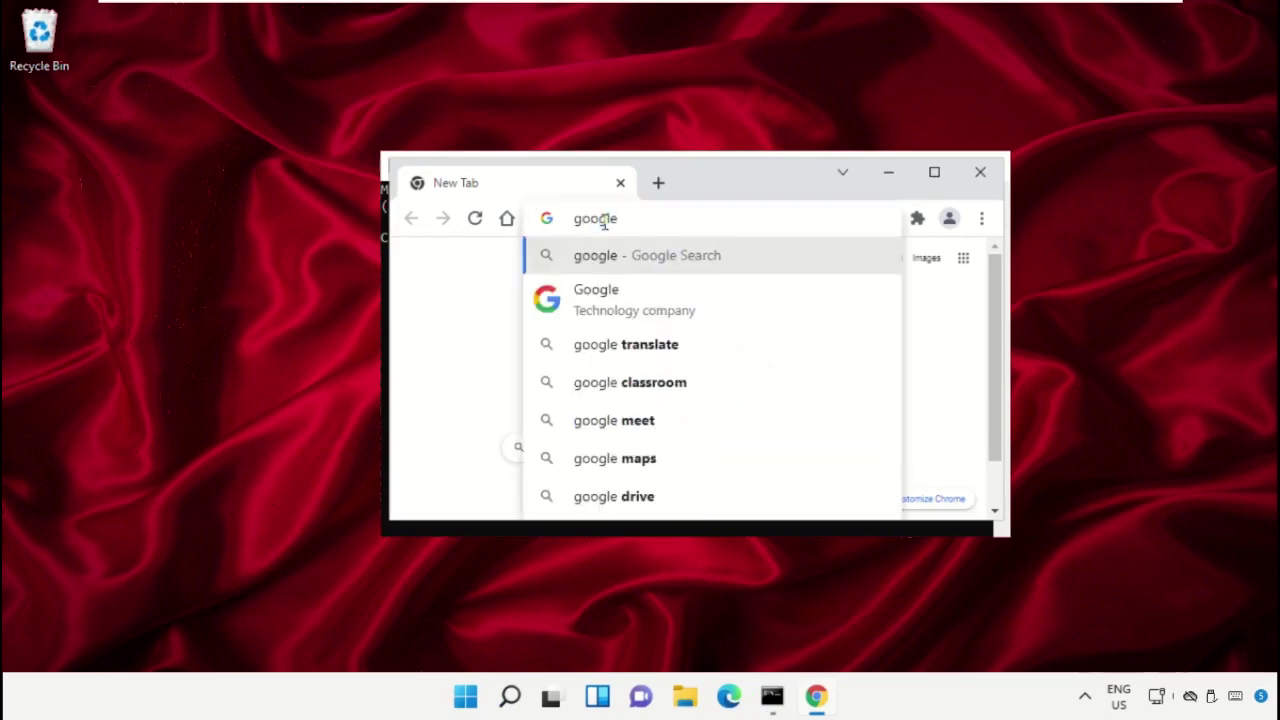
{"action": "type", "text": ".co"}
{"action": "key", "text": "Return"}
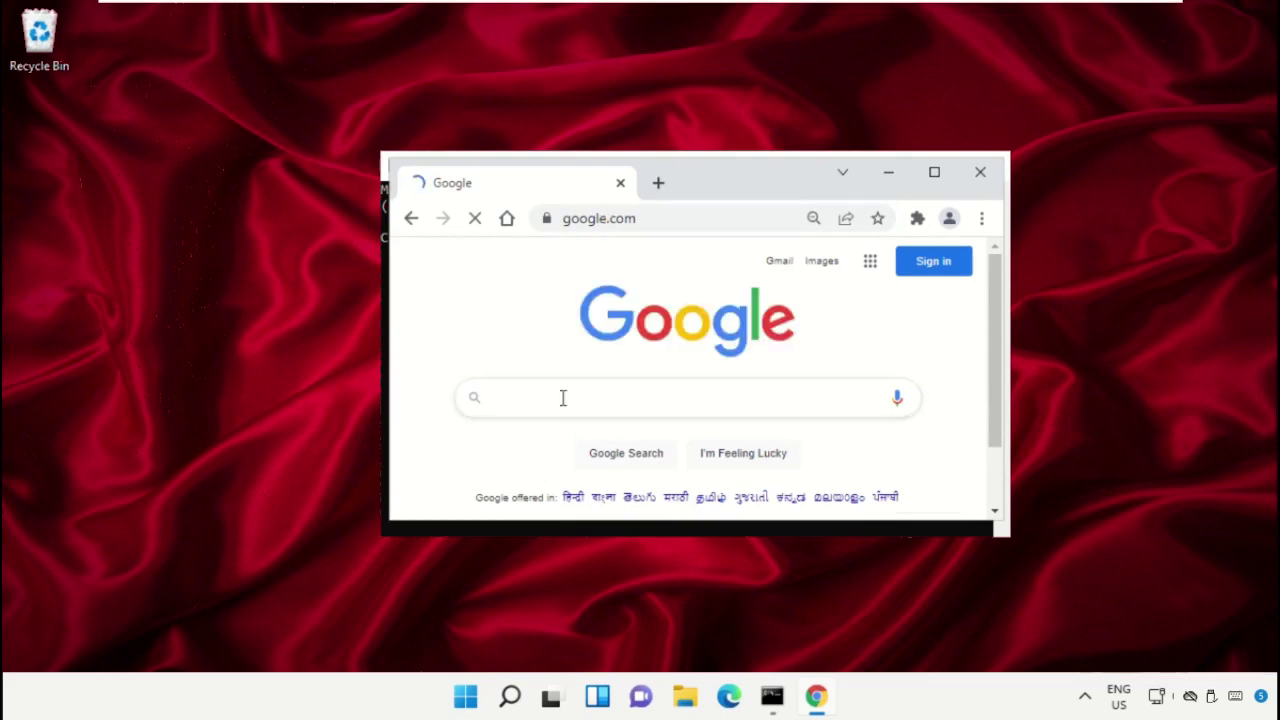
{"action": "left_click", "coordinate": [563, 397]}
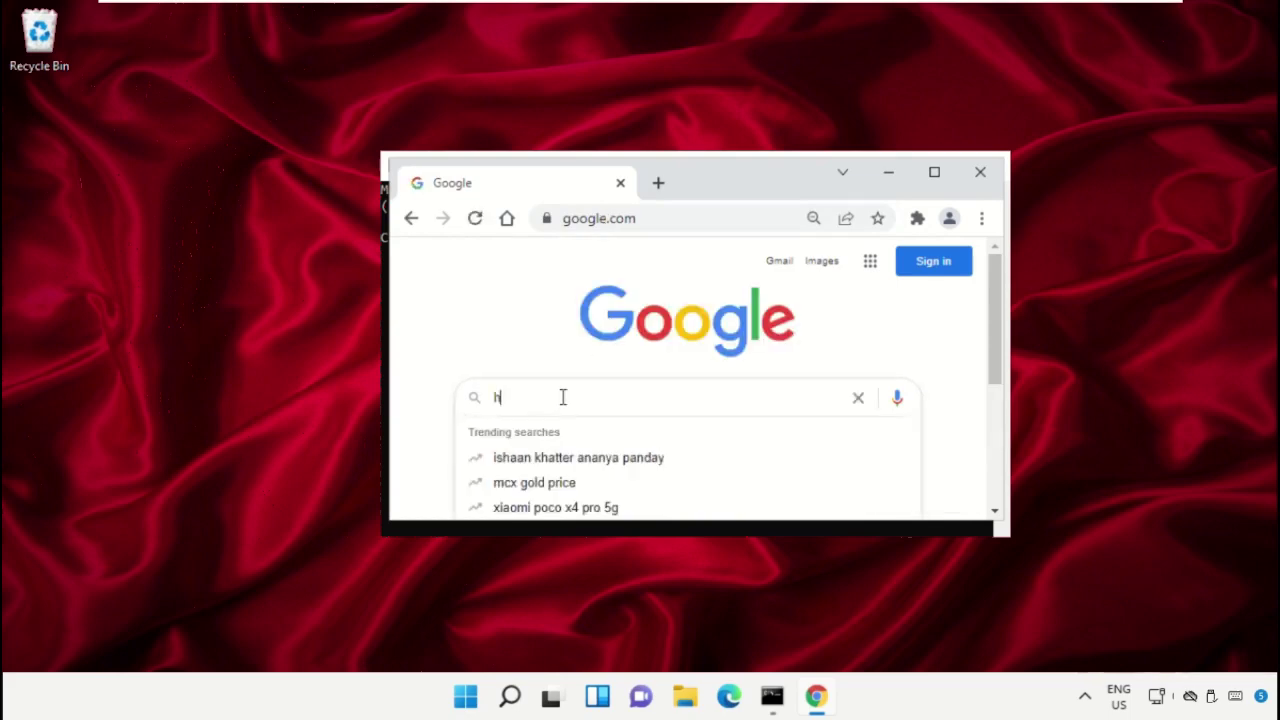
{"action": "type", "text": "hows.tech"}
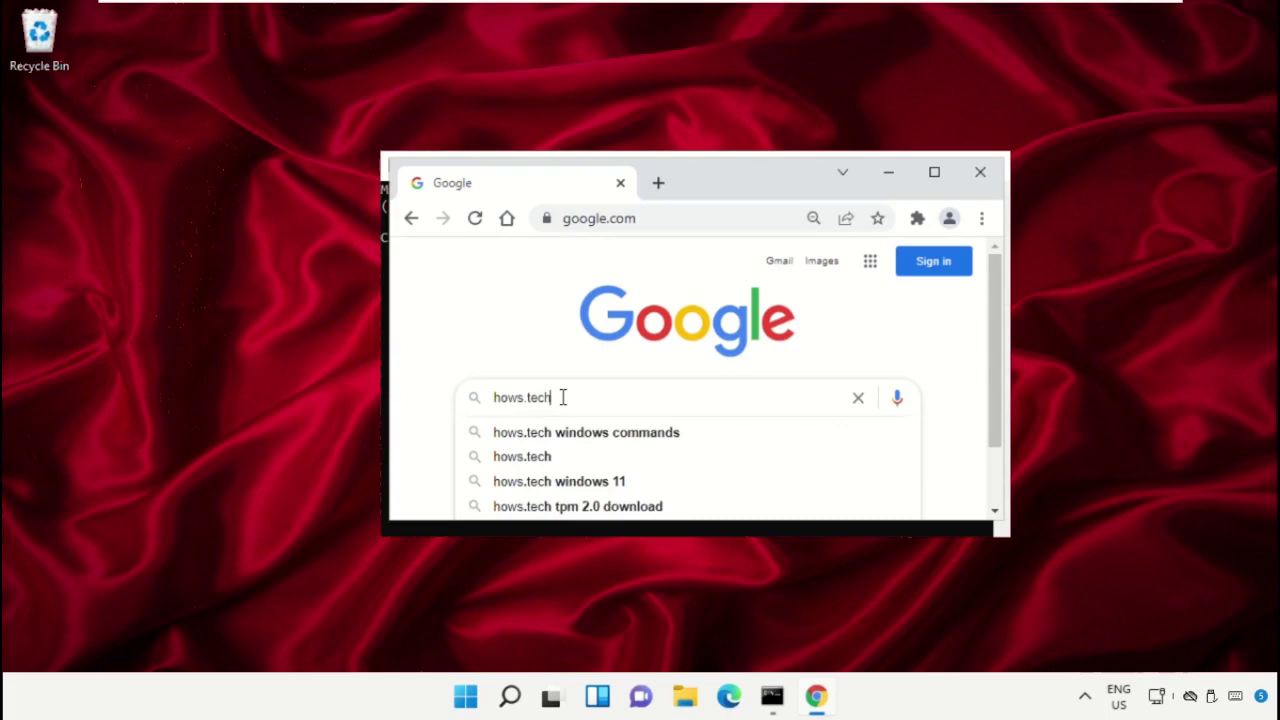
{"action": "type", "text": " windows command"}
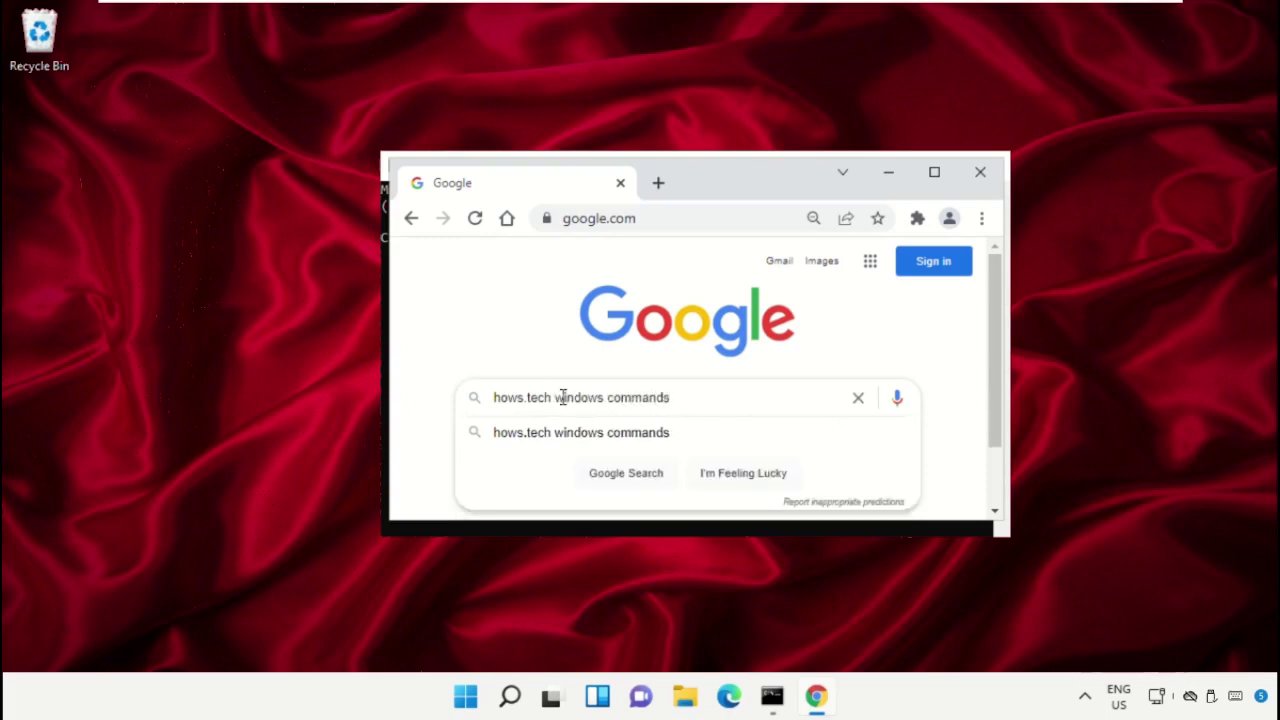
{"action": "type", "text": "s"}
{"action": "key", "text": "Return"}
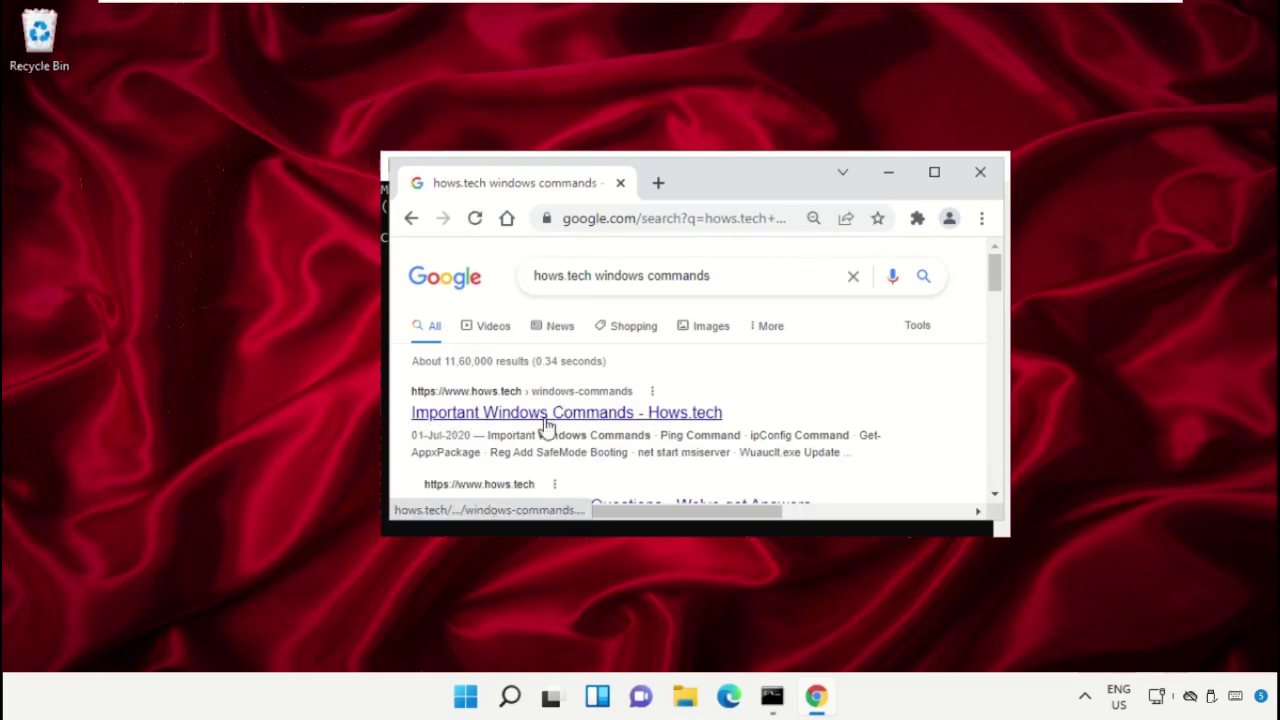
- Open the Important Windows Commands - Hows.tech page and select the Command 12 sfc line
{"action": "left_click", "coordinate": [502, 412]}
{"action": "scroll", "coordinate": [917, 344], "scroll_direction": "down", "scroll_amount": 10}
{"action": "scroll", "coordinate": [917, 344], "scroll_direction": "down", "scroll_amount": 15}
{"action": "scroll", "coordinate": [917, 347], "scroll_direction": "down", "scroll_amount": 3}
{"action": "scroll", "coordinate": [917, 347], "scroll_direction": "up", "scroll_amount": 3}
{"action": "scroll", "coordinate": [917, 347], "scroll_direction": "down", "scroll_amount": 1}
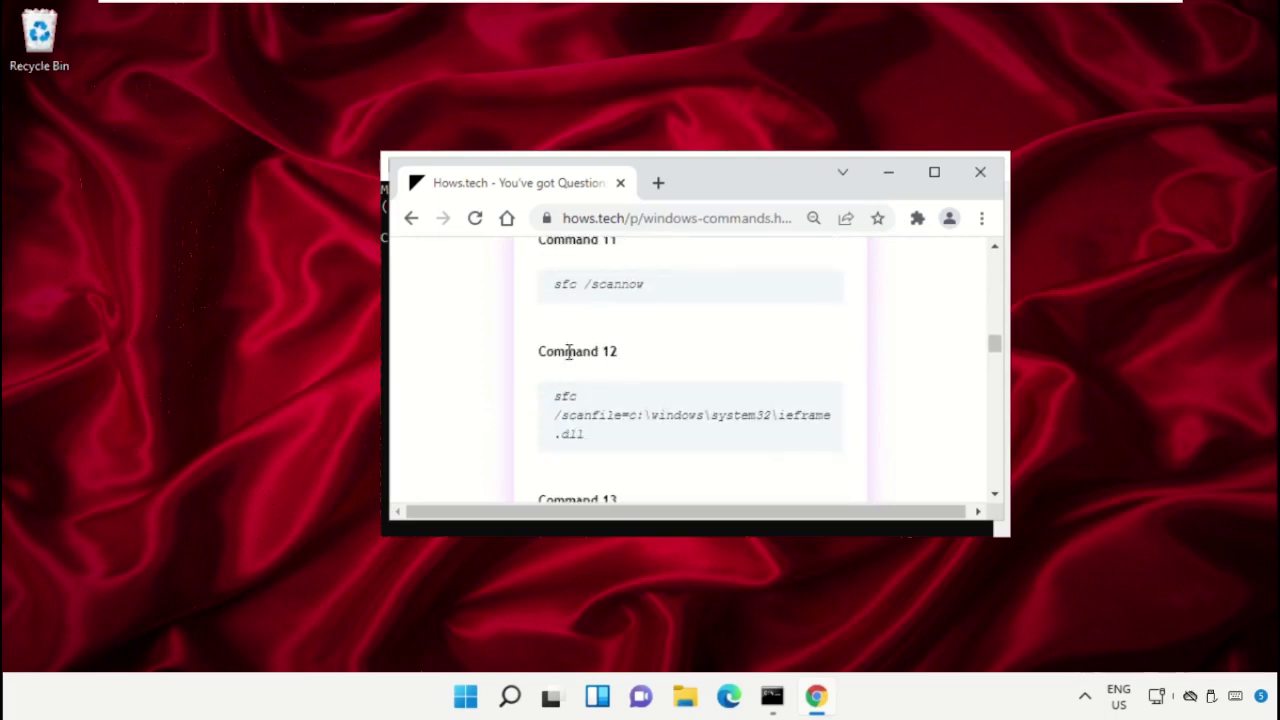
{"action": "triple_click", "coordinate": [613, 421]}
{"action": "right_click", "coordinate": [624, 414]}
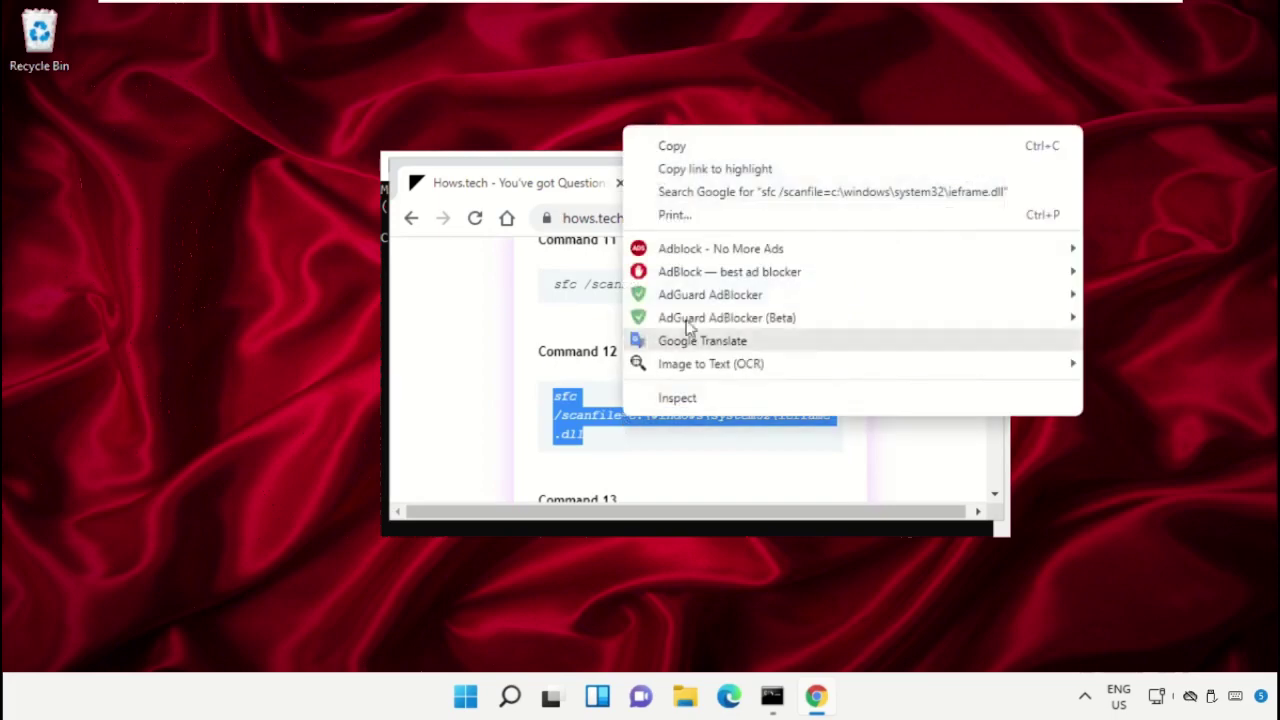
- Copy sfc /scanfile=c:\windows\system32\ieframe.dll into the admin prompt and run it
{"action": "left_click", "coordinate": [701, 147]}
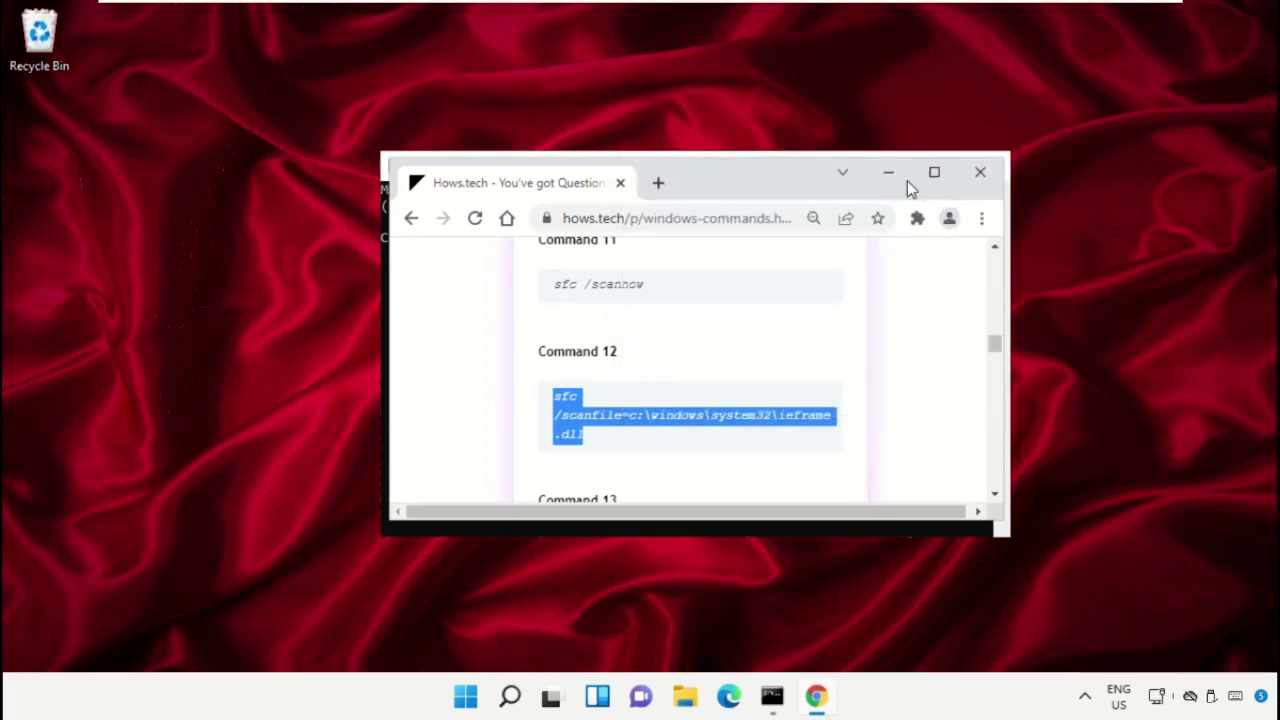
{"action": "left_click", "coordinate": [887, 174]}
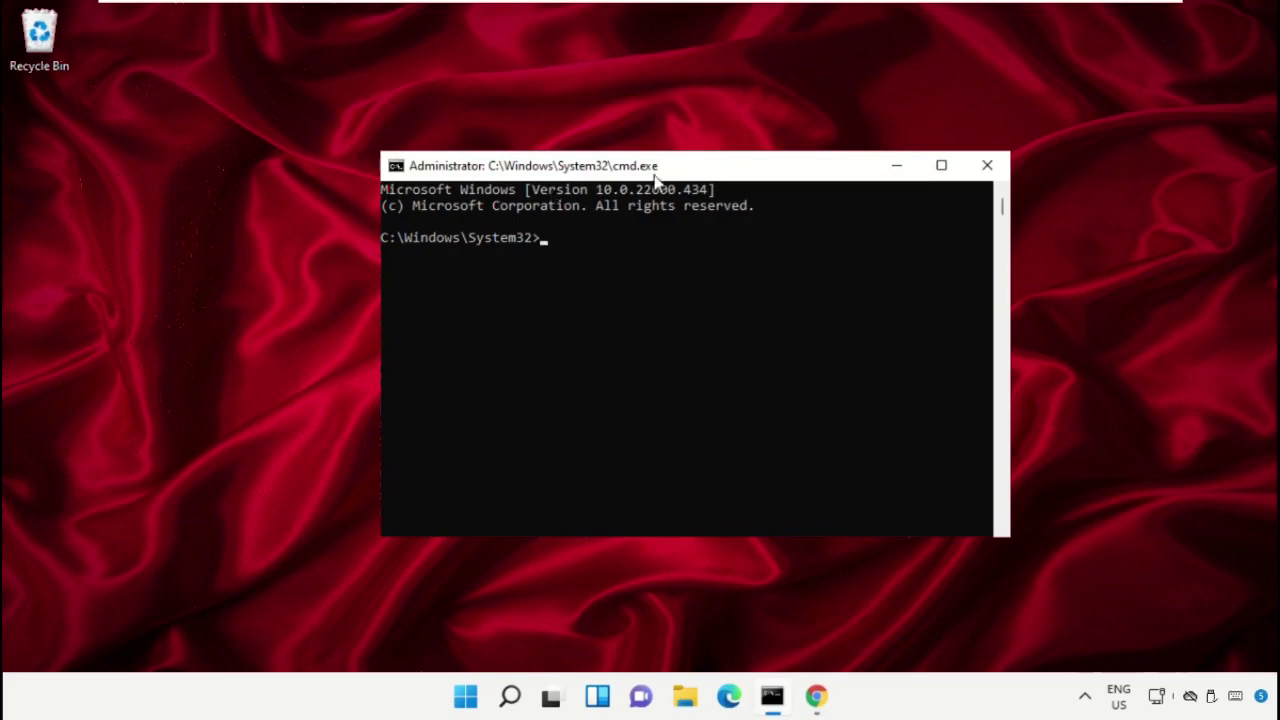
{"action": "right_click", "coordinate": [716, 177]}
{"action": "mouse_move", "coordinate": [778, 328]}
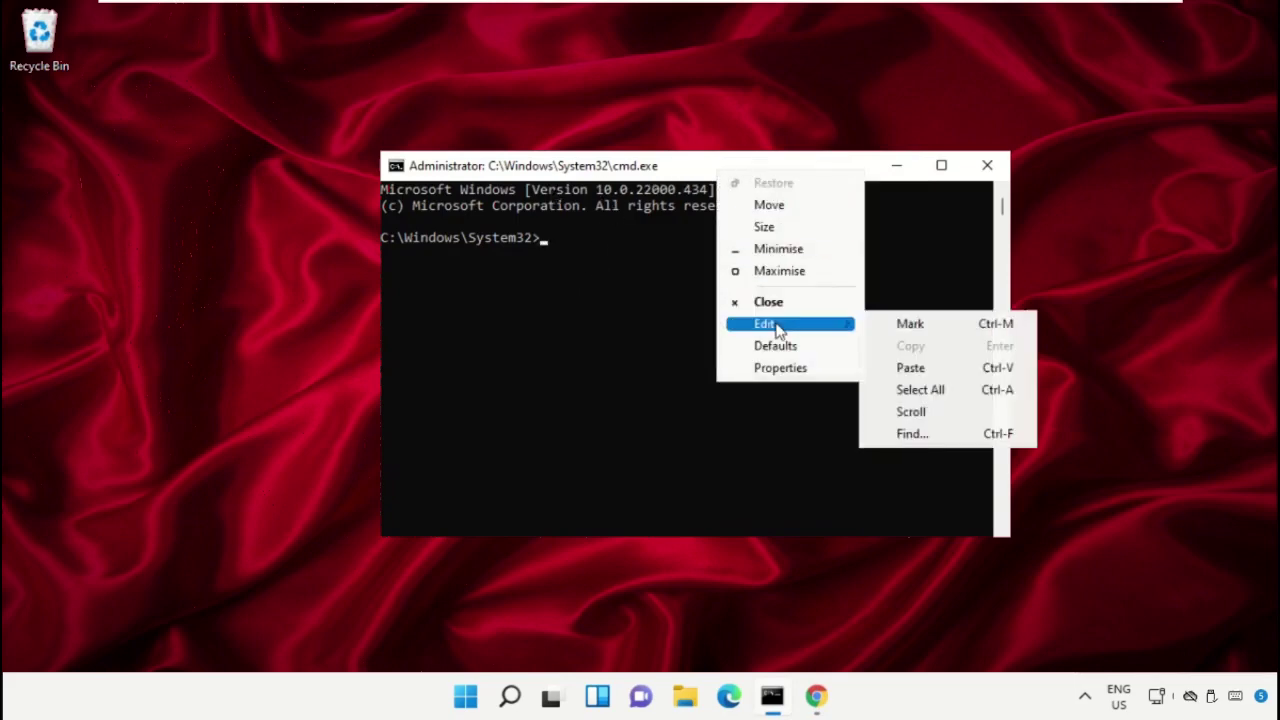
{"action": "left_click", "coordinate": [905, 368]}
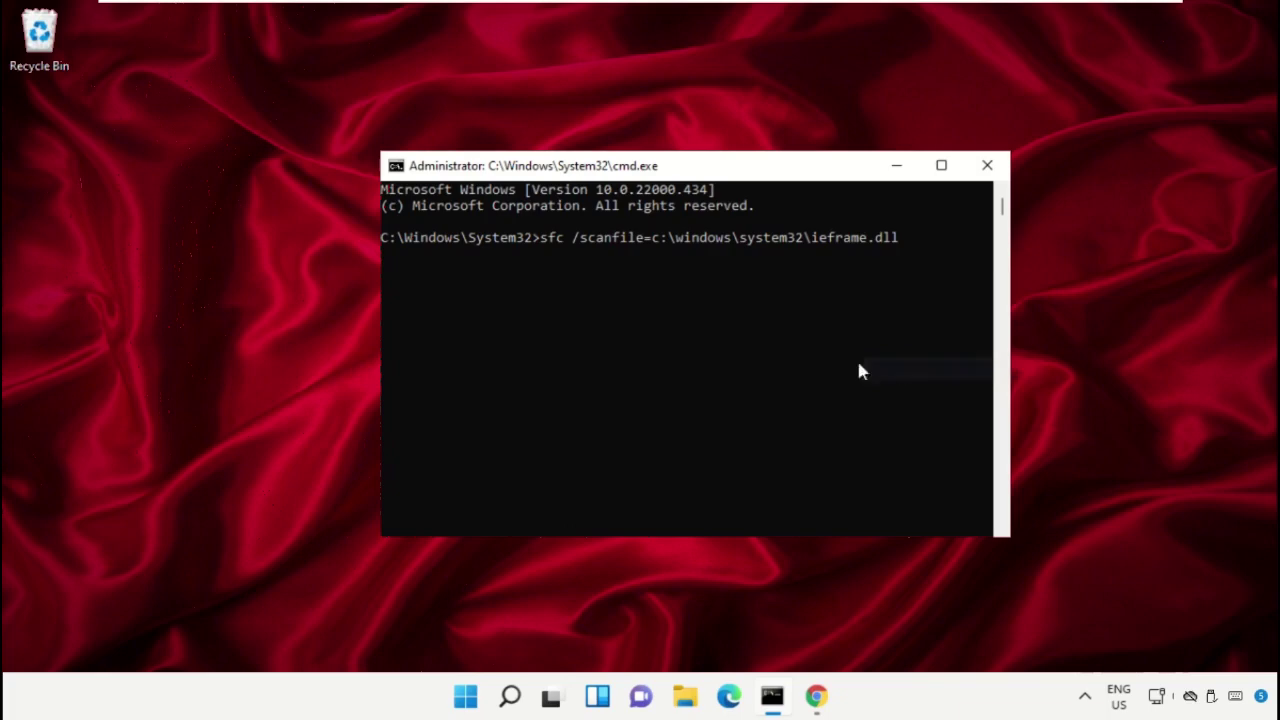
{"action": "key", "text": "Return"}
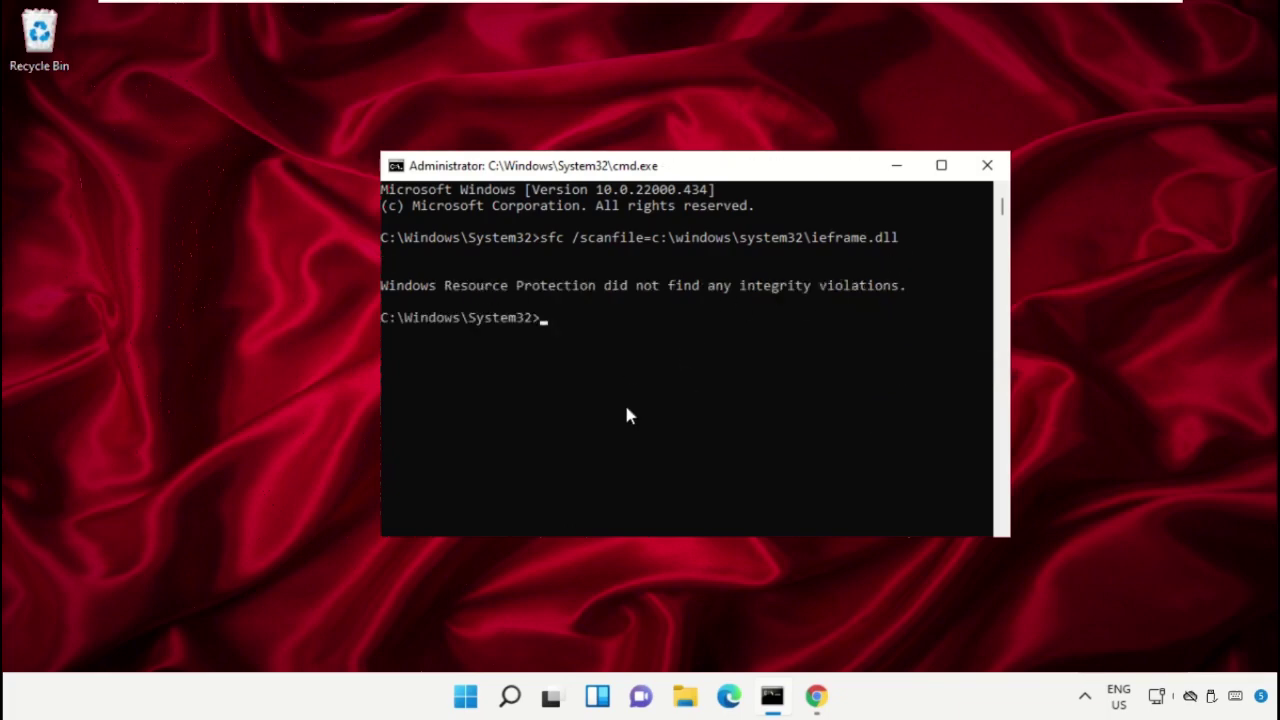
{"action": "left_click", "coordinate": [820, 700]}
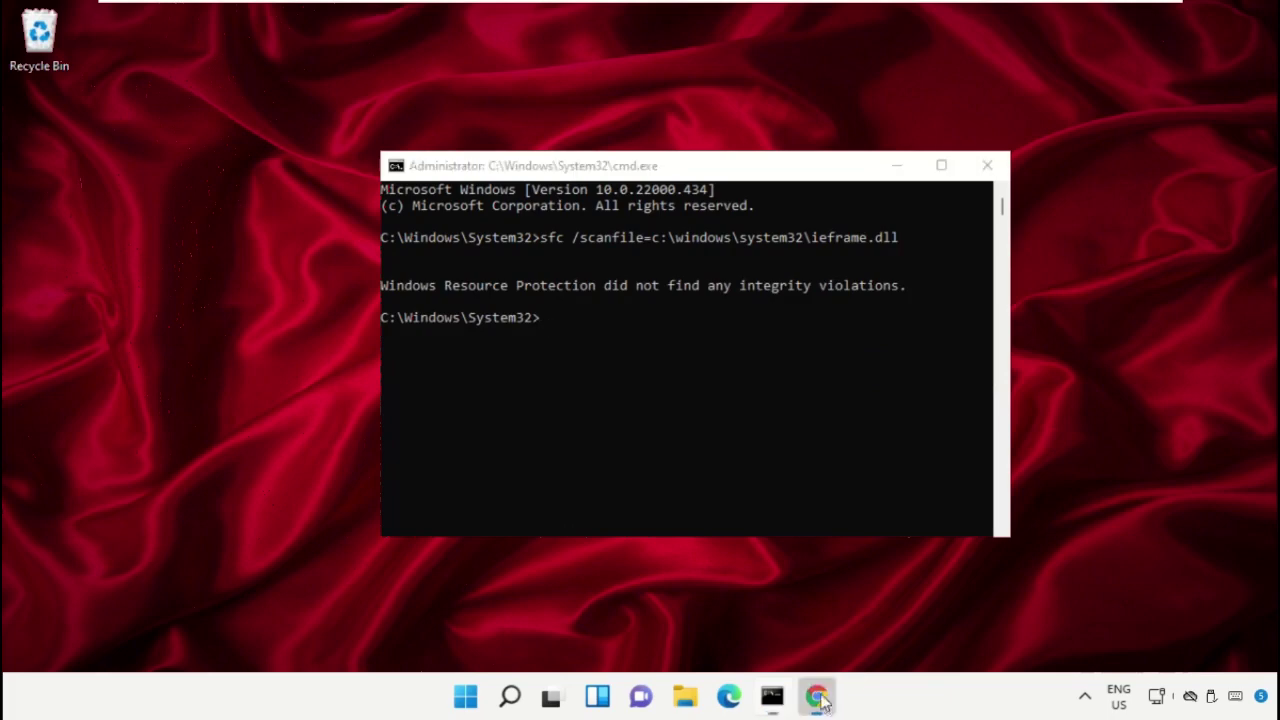
- Copy the sfc /verifyfile=c:\windows\system32\ieframe.dll command from the hows.tech page
{"action": "scroll", "coordinate": [655, 437], "scroll_direction": "down", "scroll_amount": 2}
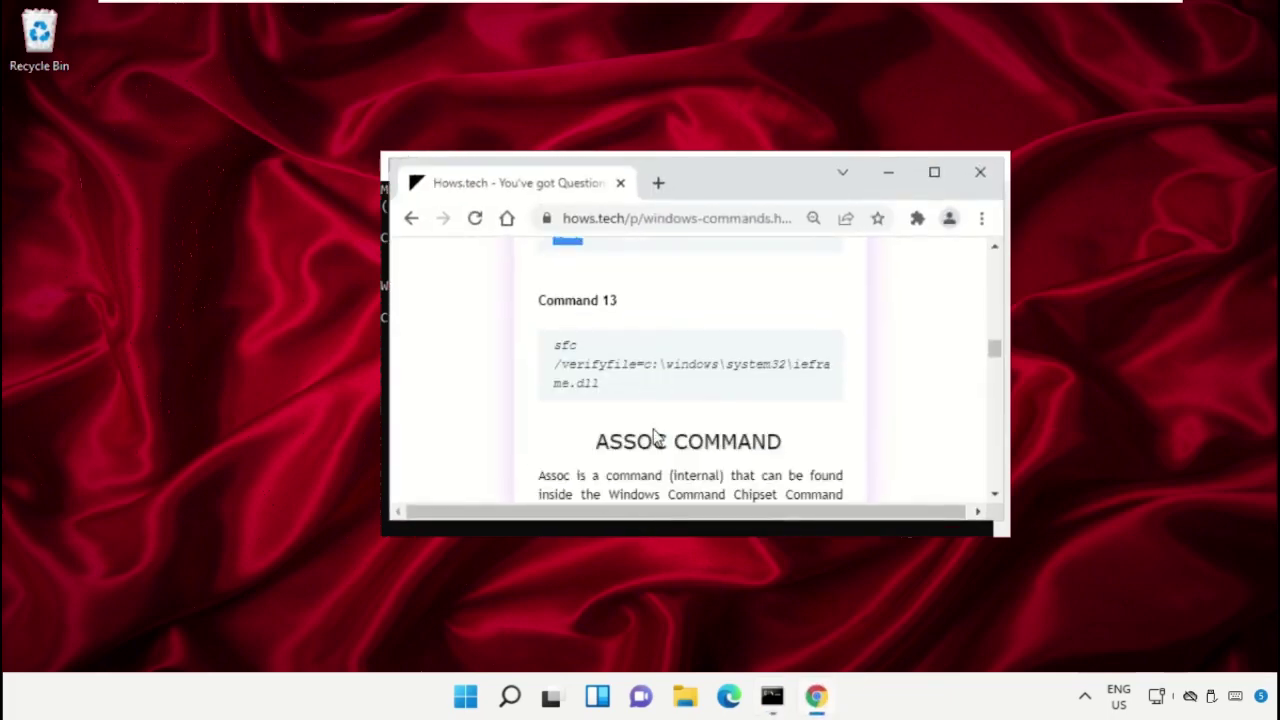
{"action": "triple_click", "coordinate": [601, 370]}
{"action": "right_click", "coordinate": [589, 370]}
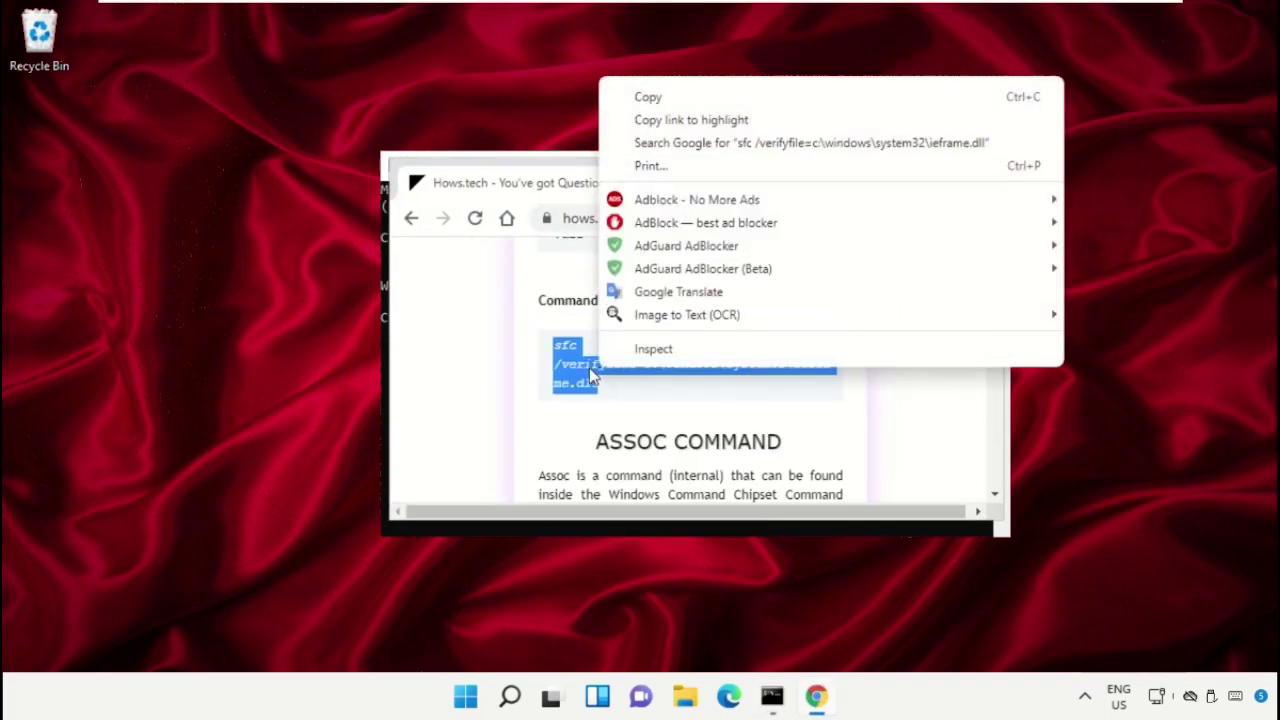
{"action": "left_click", "coordinate": [648, 97]}
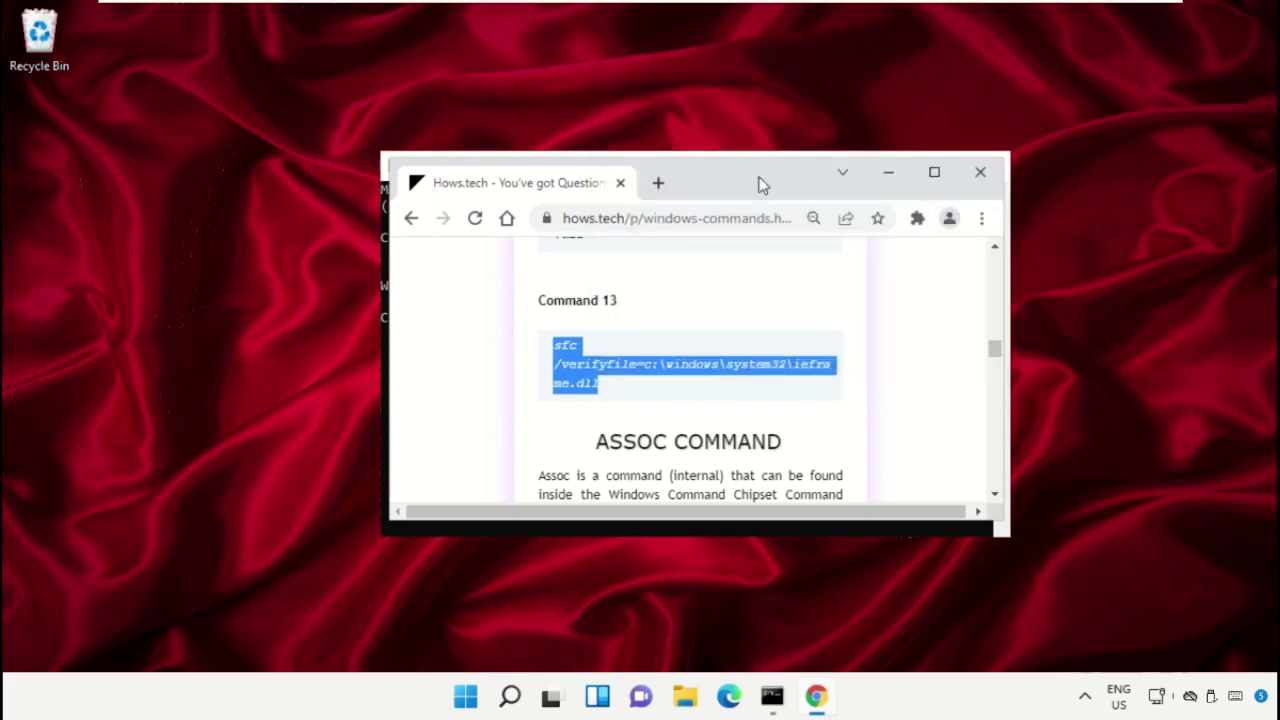
- Paste and run the verifyfile check in Command Prompt, then exit the window
{"action": "left_click", "coordinate": [888, 180]}
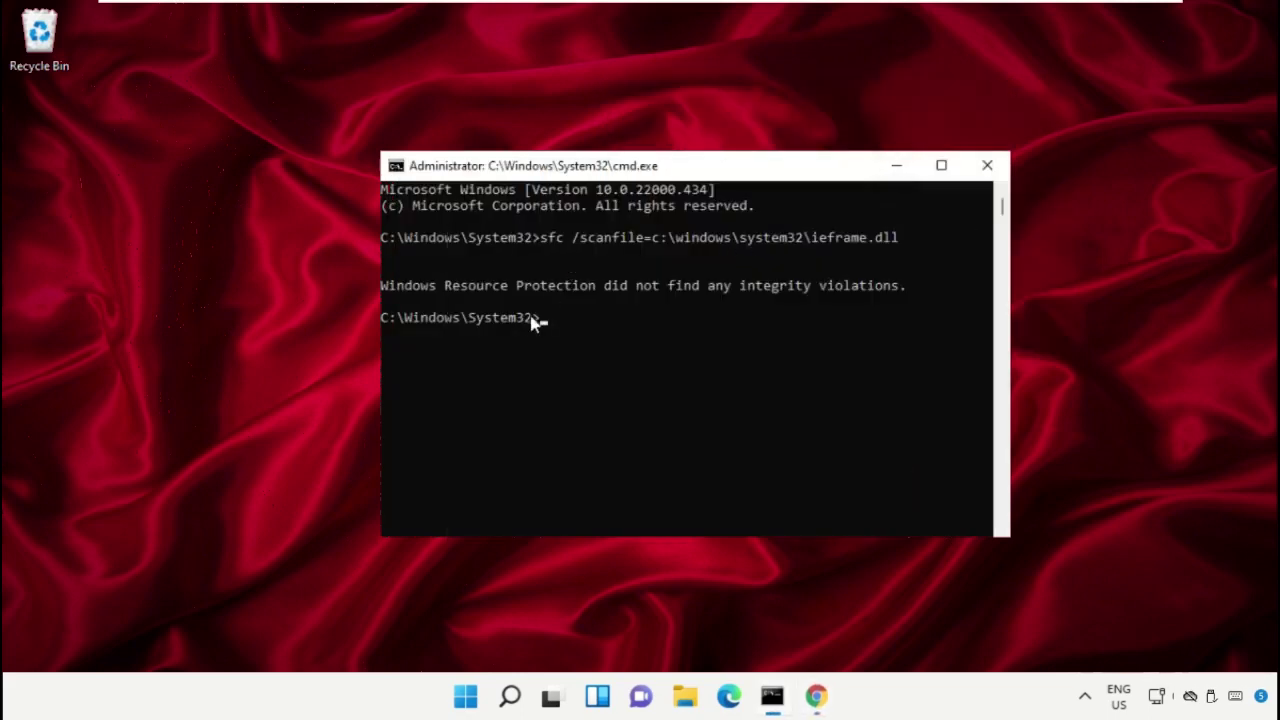
{"action": "right_click", "coordinate": [706, 172]}
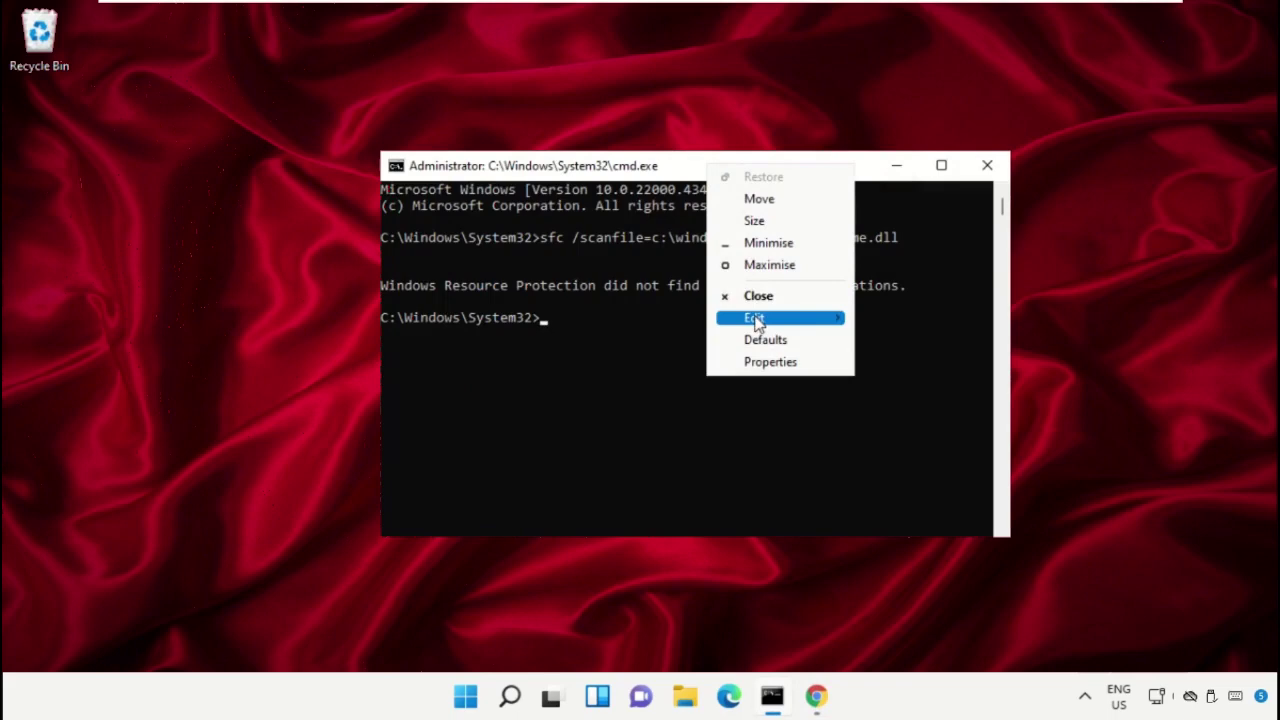
{"action": "mouse_move", "coordinate": [803, 323]}
{"action": "left_click", "coordinate": [900, 362]}
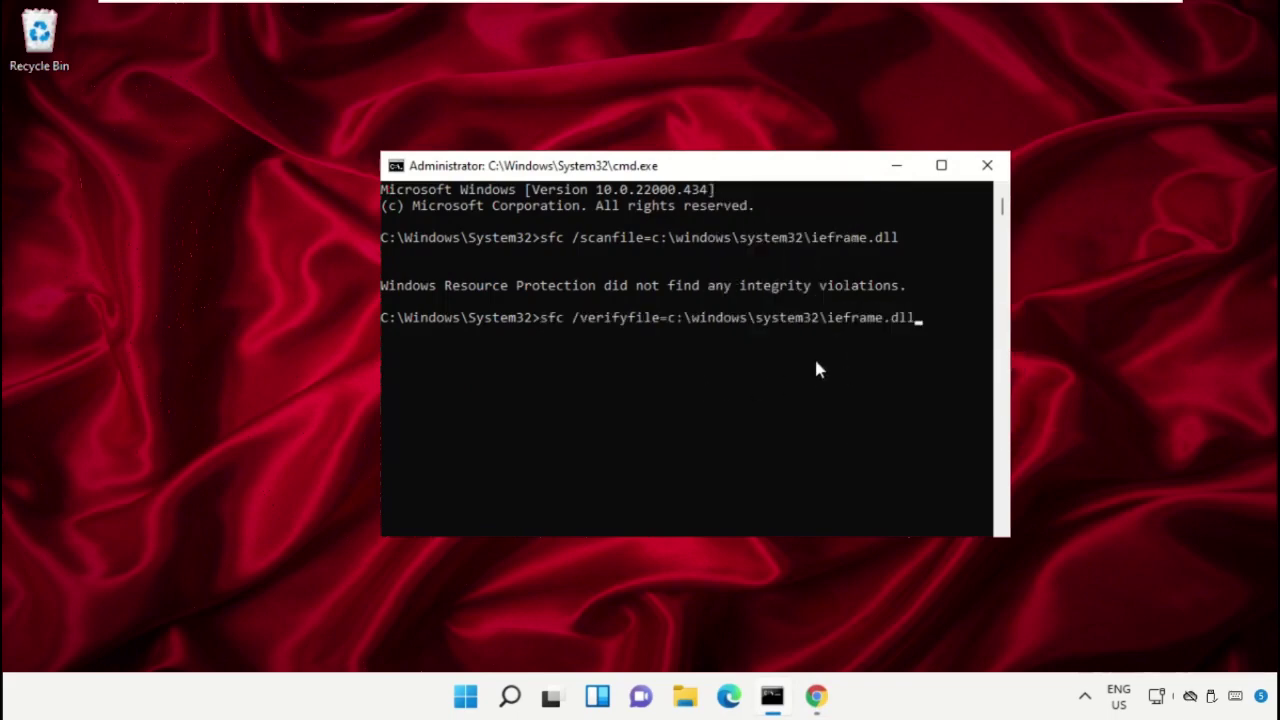
{"action": "key", "text": "Return"}
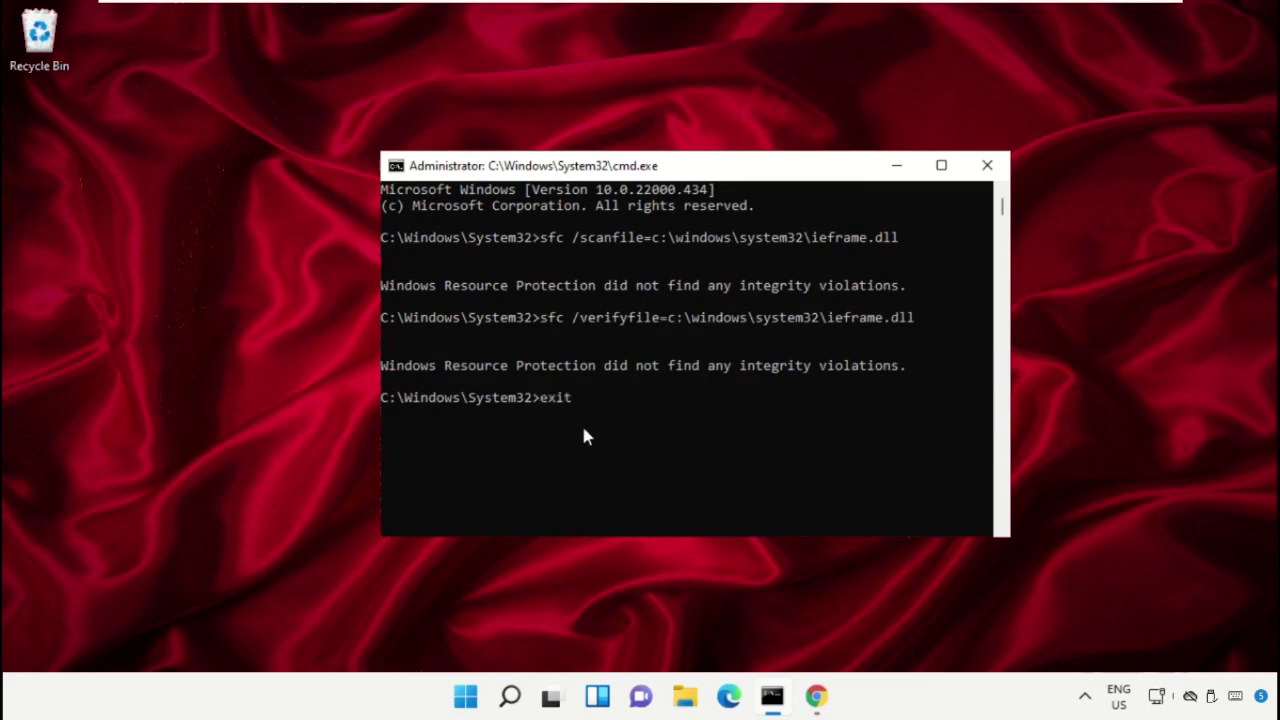
{"action": "key", "text": "Return"}
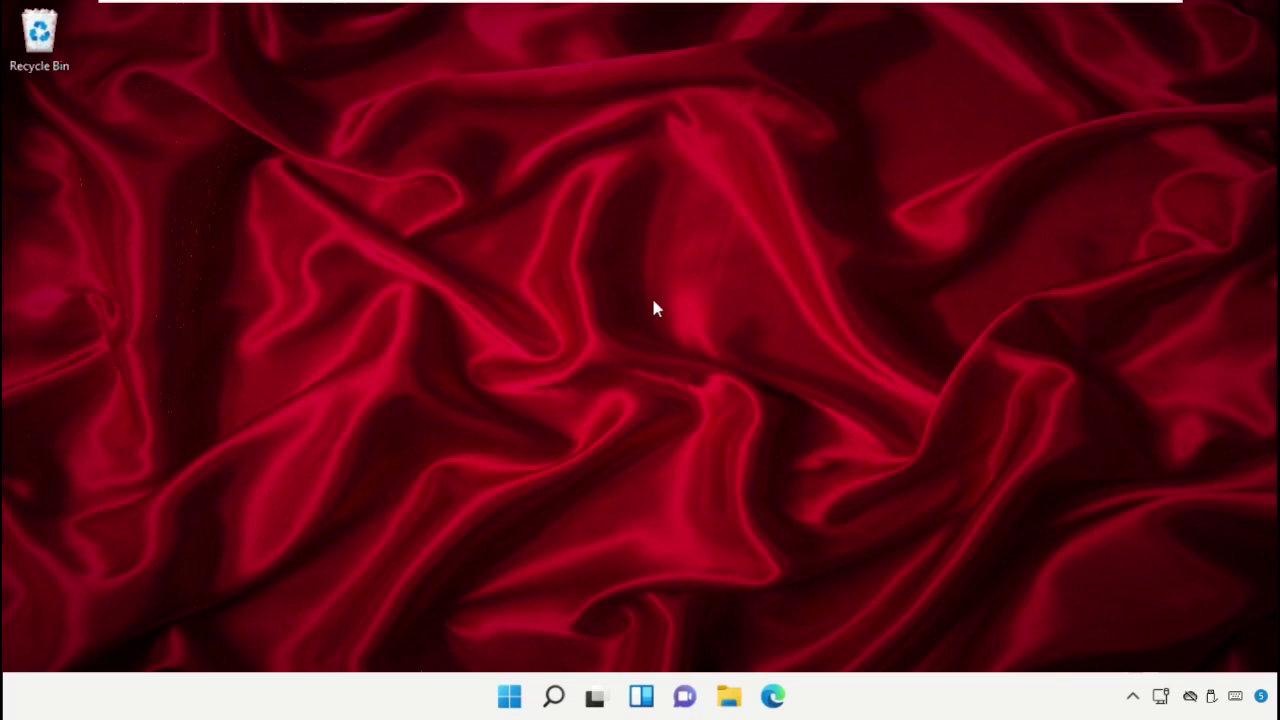
- Search for 'Color management' and open the Color Management window
{"action": "left_click", "coordinate": [548, 699]}
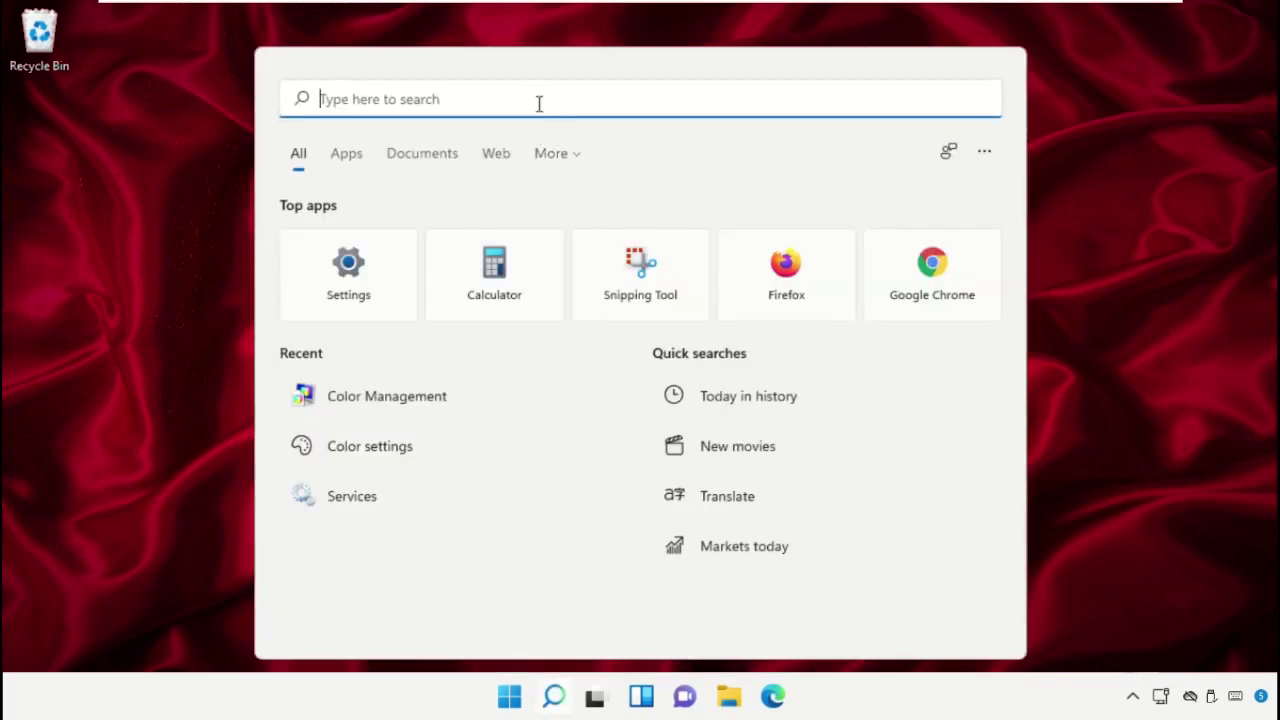
{"action": "type", "text": "Colo"}
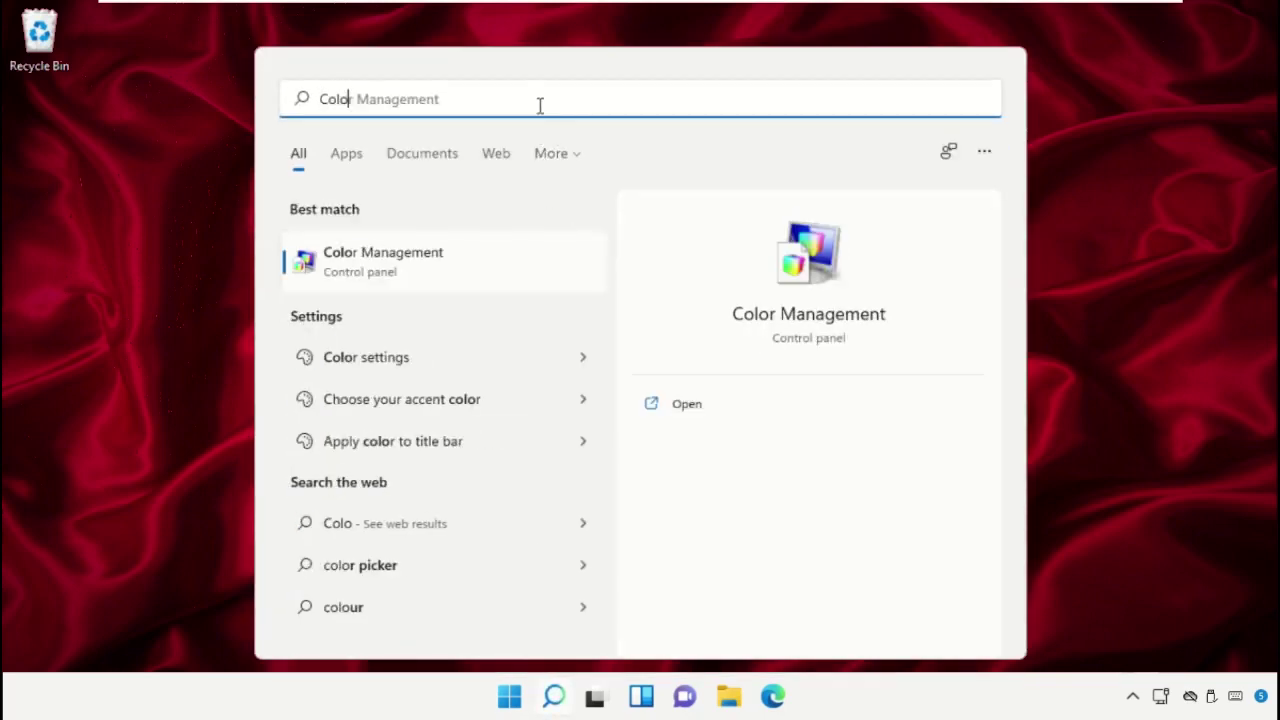
{"action": "type", "text": "r manage"}
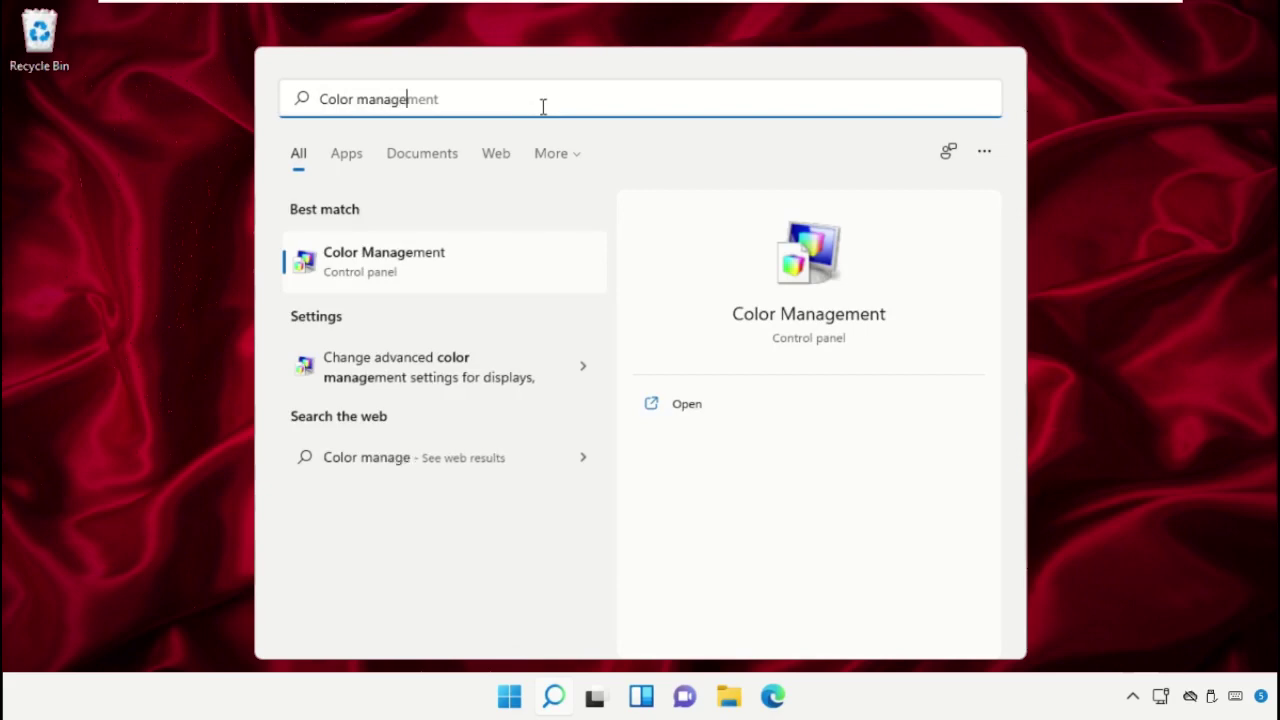
{"action": "type", "text": "ment"}
{"action": "left_click", "coordinate": [447, 286]}
{"action": "left_click_drag", "start_coordinate": [483, 106], "coordinate": [700, 50]}
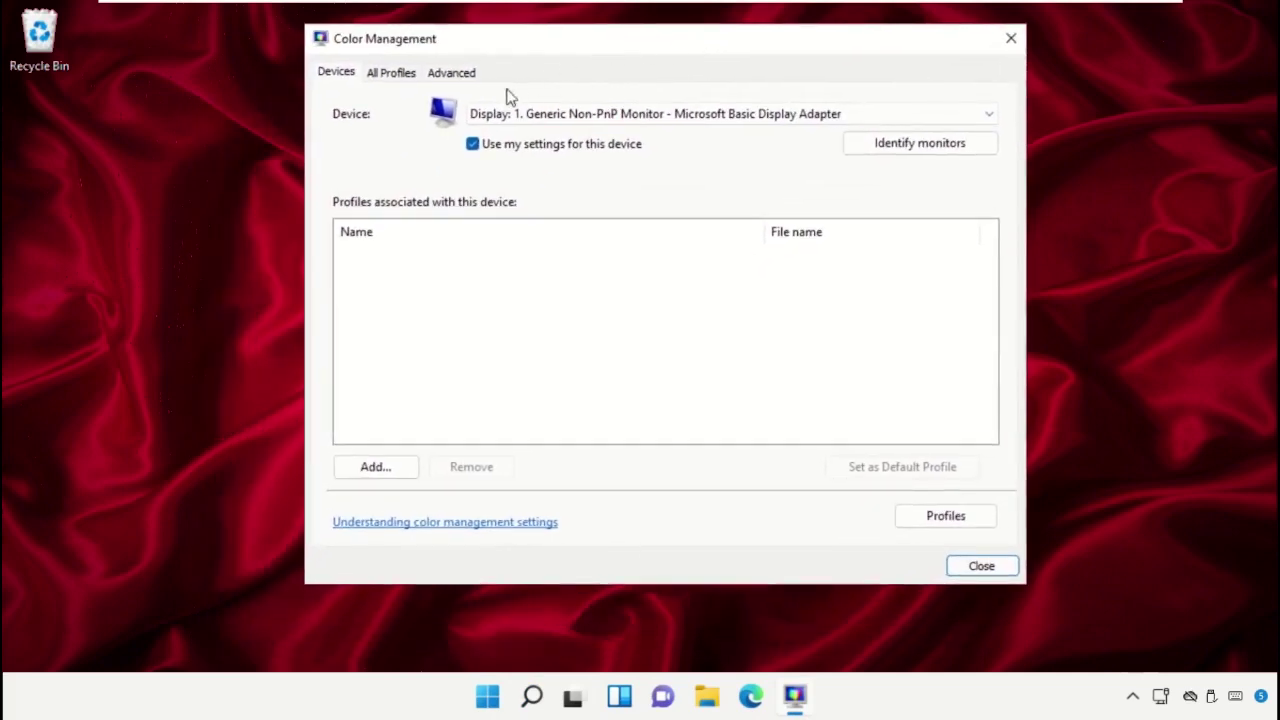
- Associate the sRGB virtual device model profile with the display
{"action": "left_click", "coordinate": [473, 144]}
{"action": "left_click", "coordinate": [473, 144]}
{"action": "left_click", "coordinate": [391, 474]}
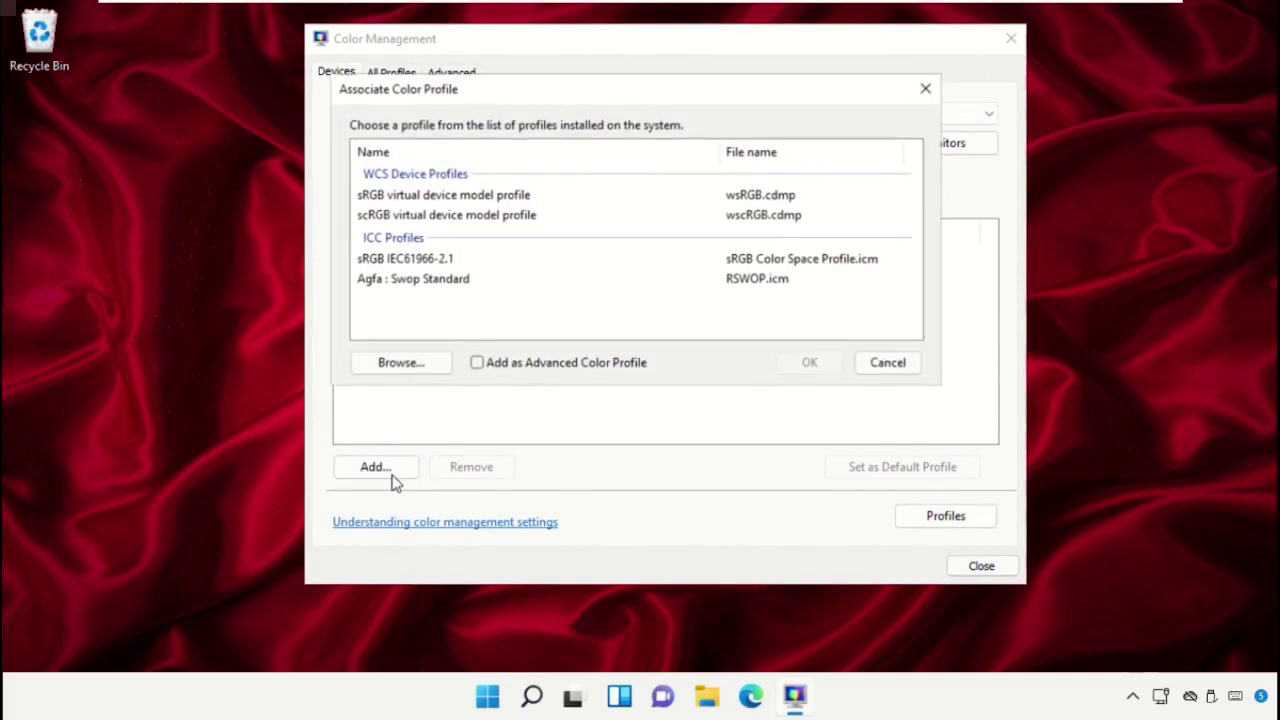
{"action": "left_click", "coordinate": [459, 197]}
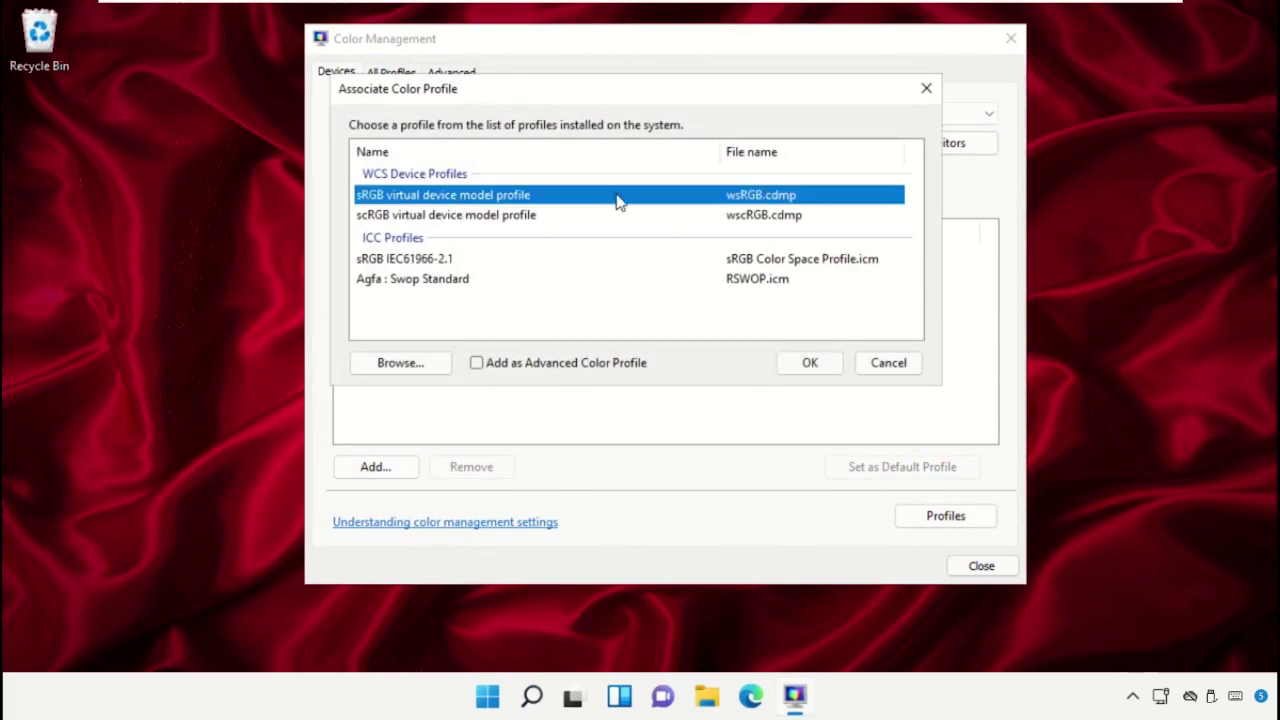
{"action": "left_click", "coordinate": [818, 370]}
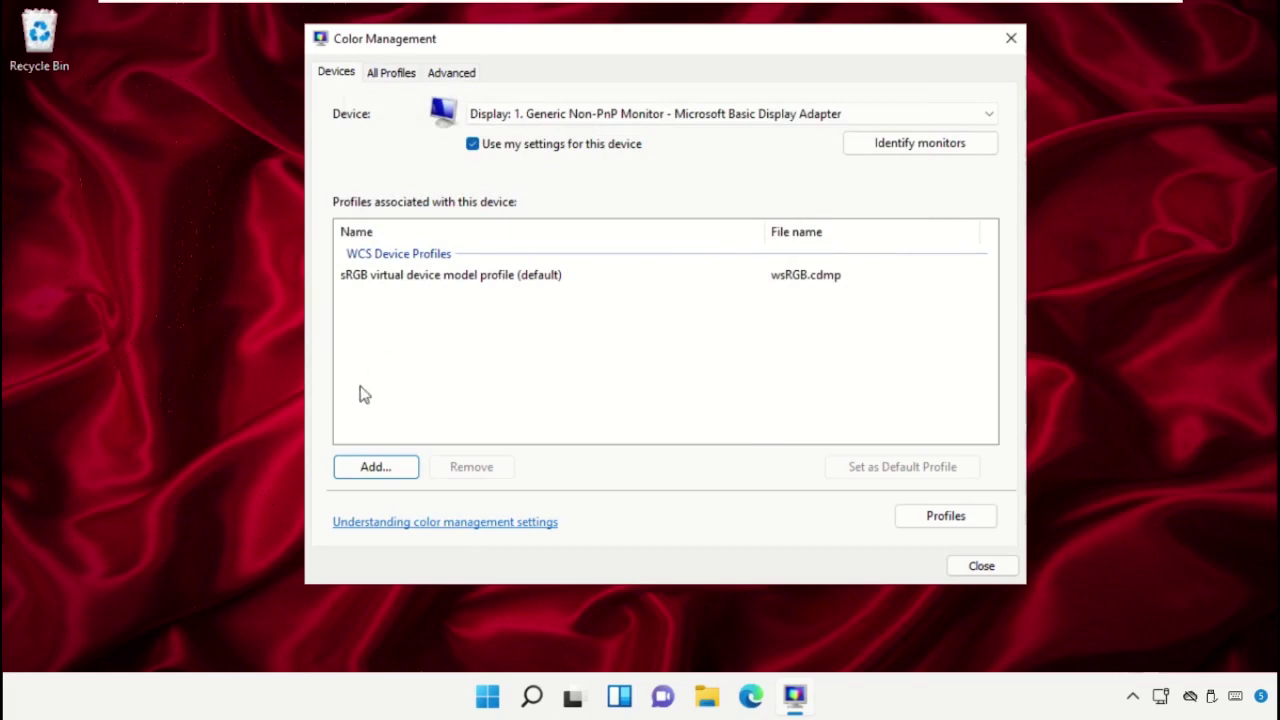
- Start adding an advanced colour profile, cancel it, and close Color Management
{"action": "left_click", "coordinate": [373, 466]}
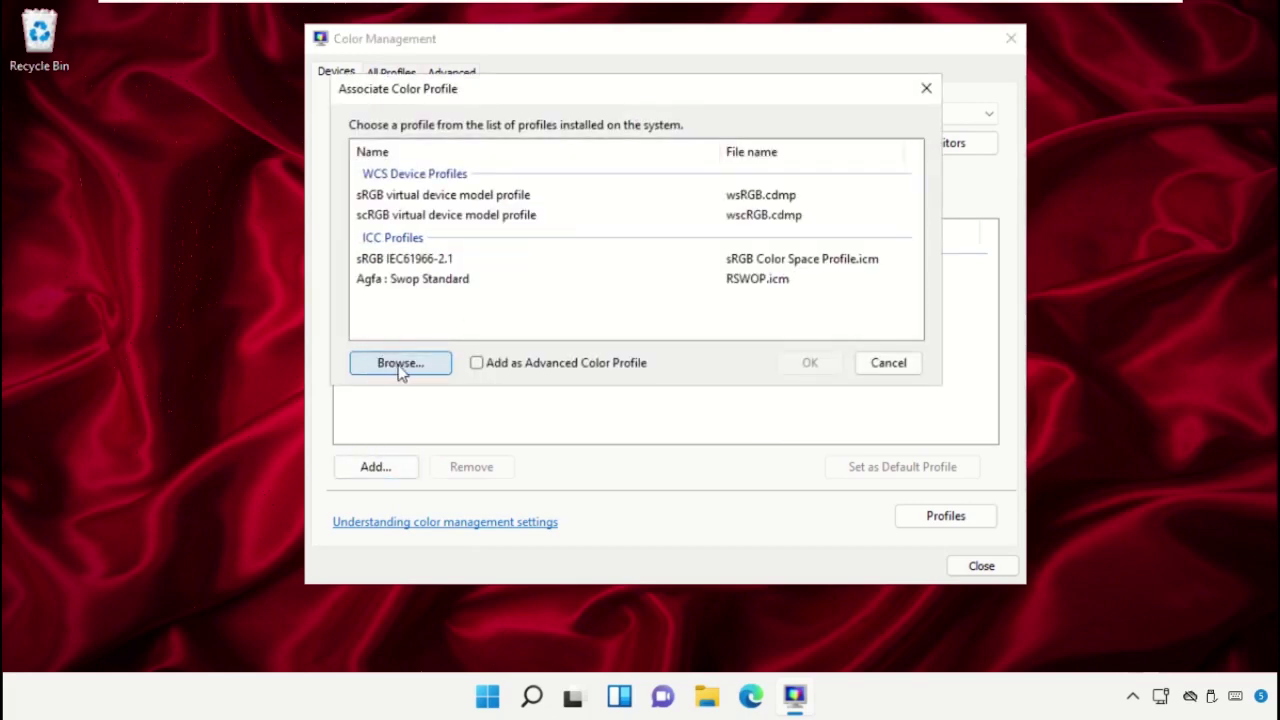
{"action": "left_click", "coordinate": [476, 365]}
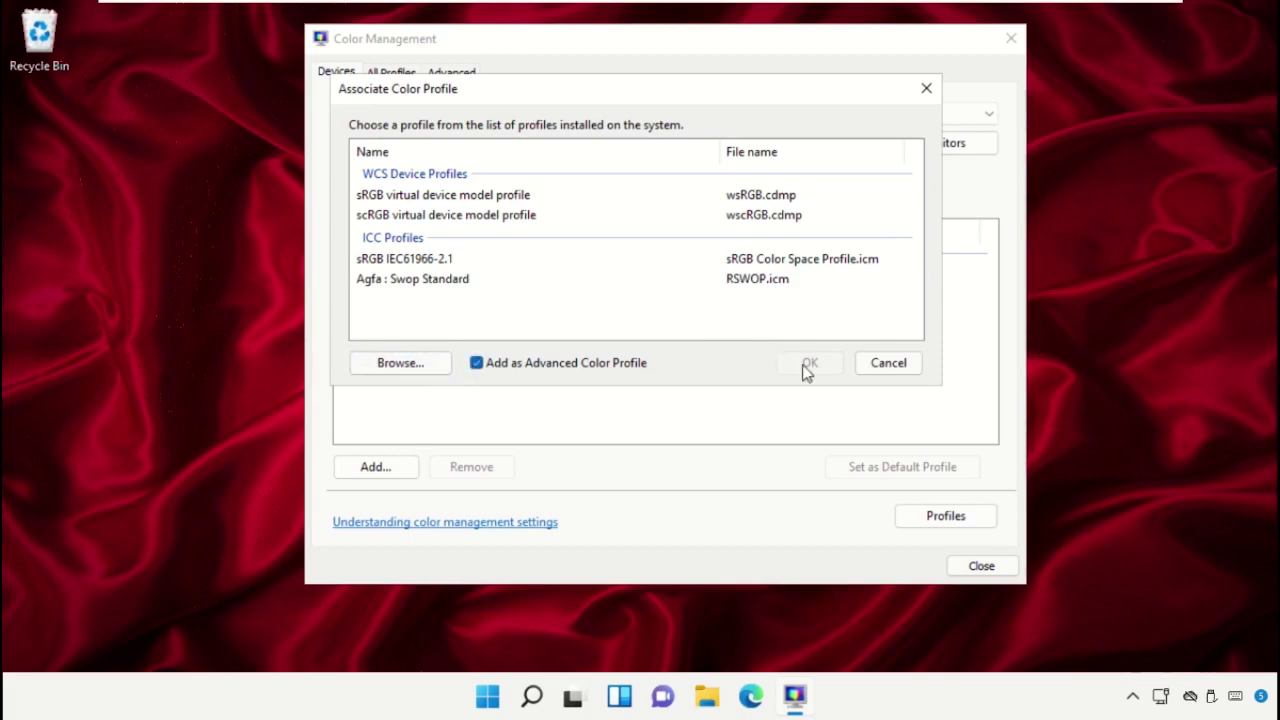
{"action": "left_click", "coordinate": [866, 364]}
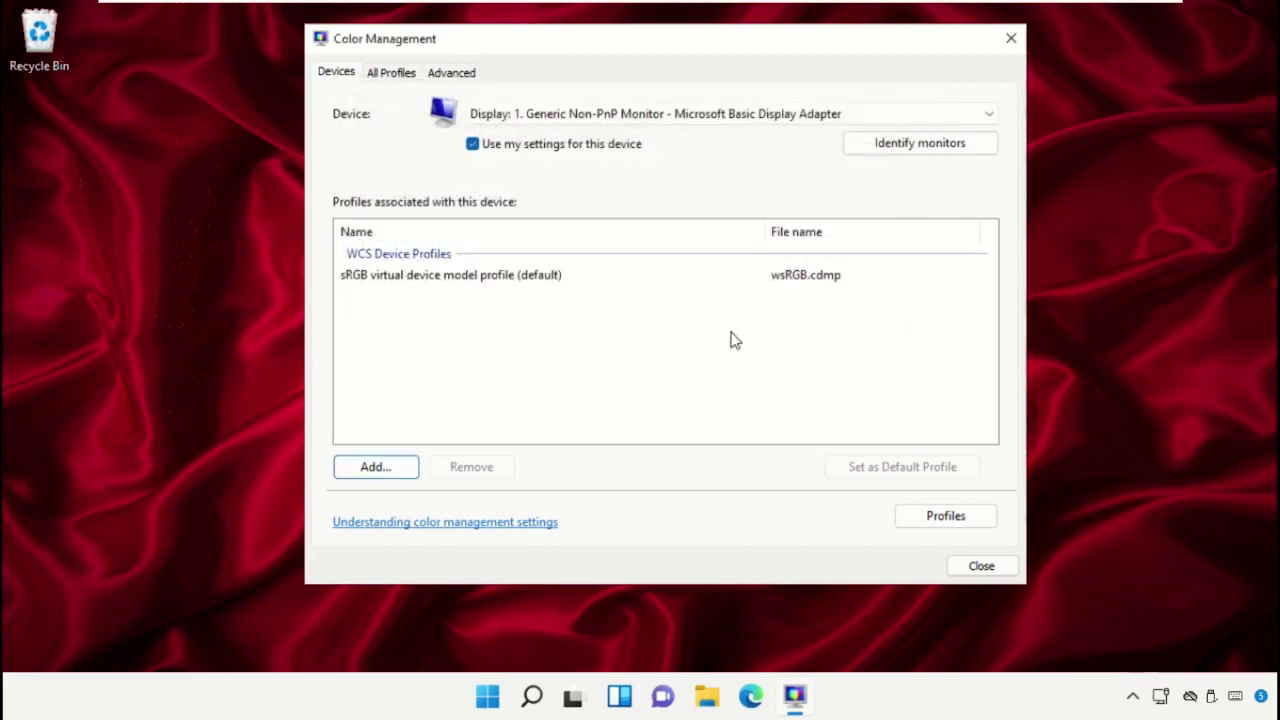
{"action": "left_click", "coordinate": [1011, 38]}
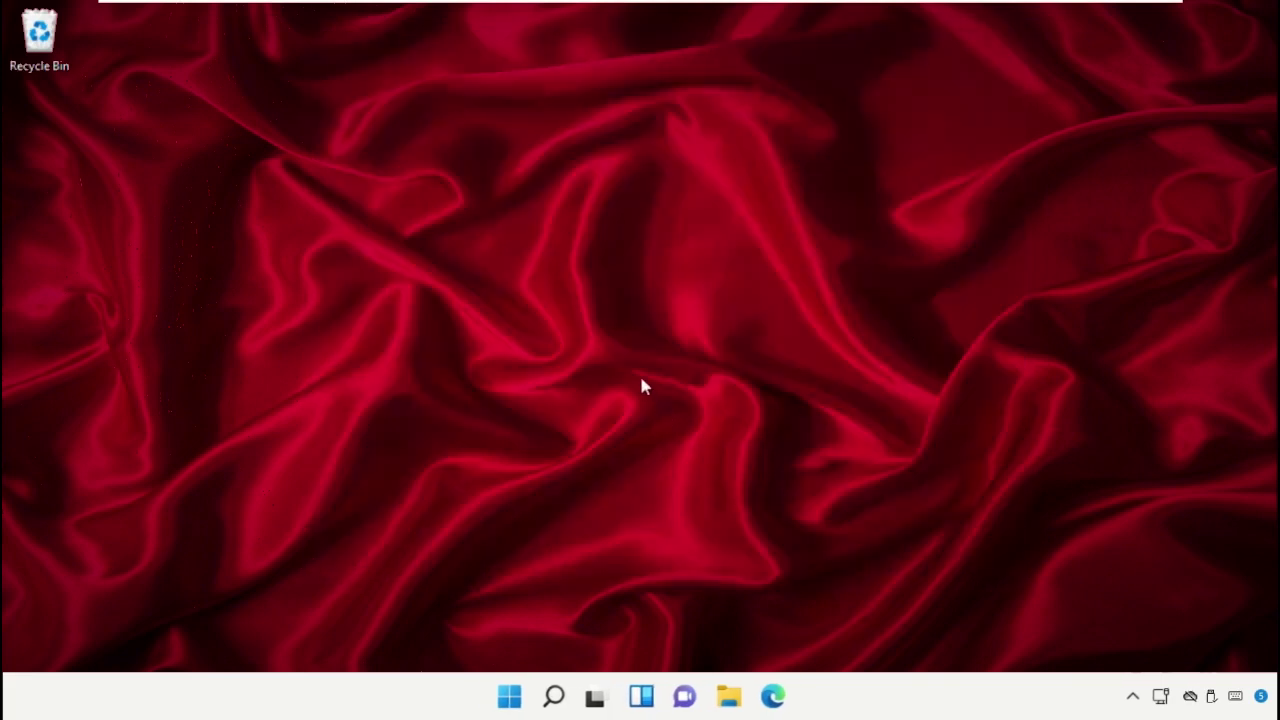
- Check the display's HDR page in Display settings, which shows HDR not supported, then close Settings
{"action": "right_click", "coordinate": [645, 294]}
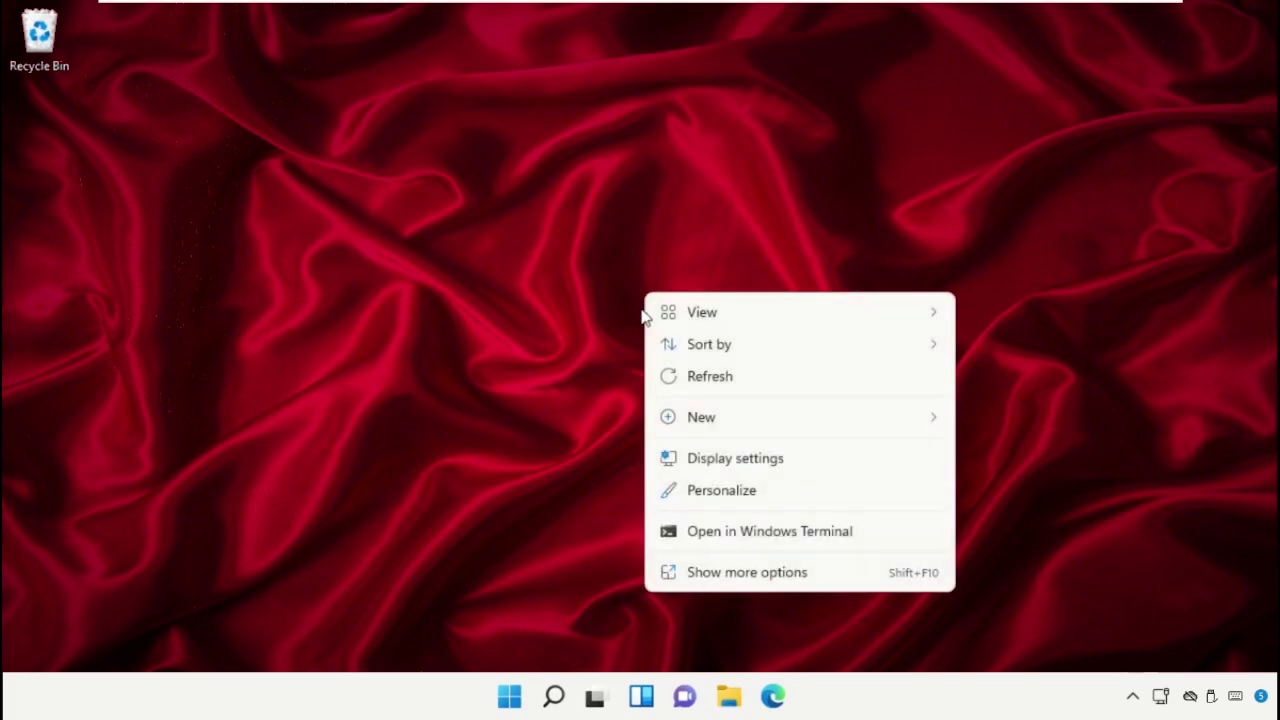
{"action": "left_click", "coordinate": [752, 455]}
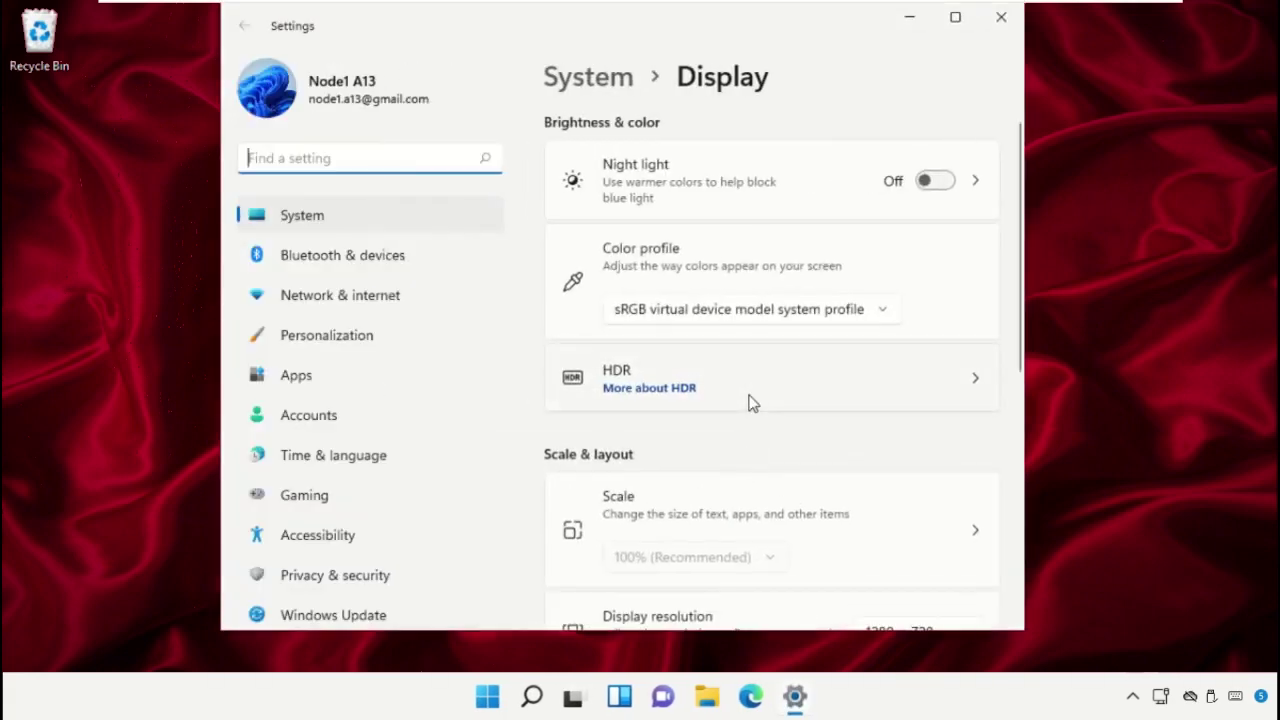
{"action": "left_click", "coordinate": [752, 400]}
{"action": "scroll", "coordinate": [752, 402], "scroll_direction": "down", "scroll_amount": 5}
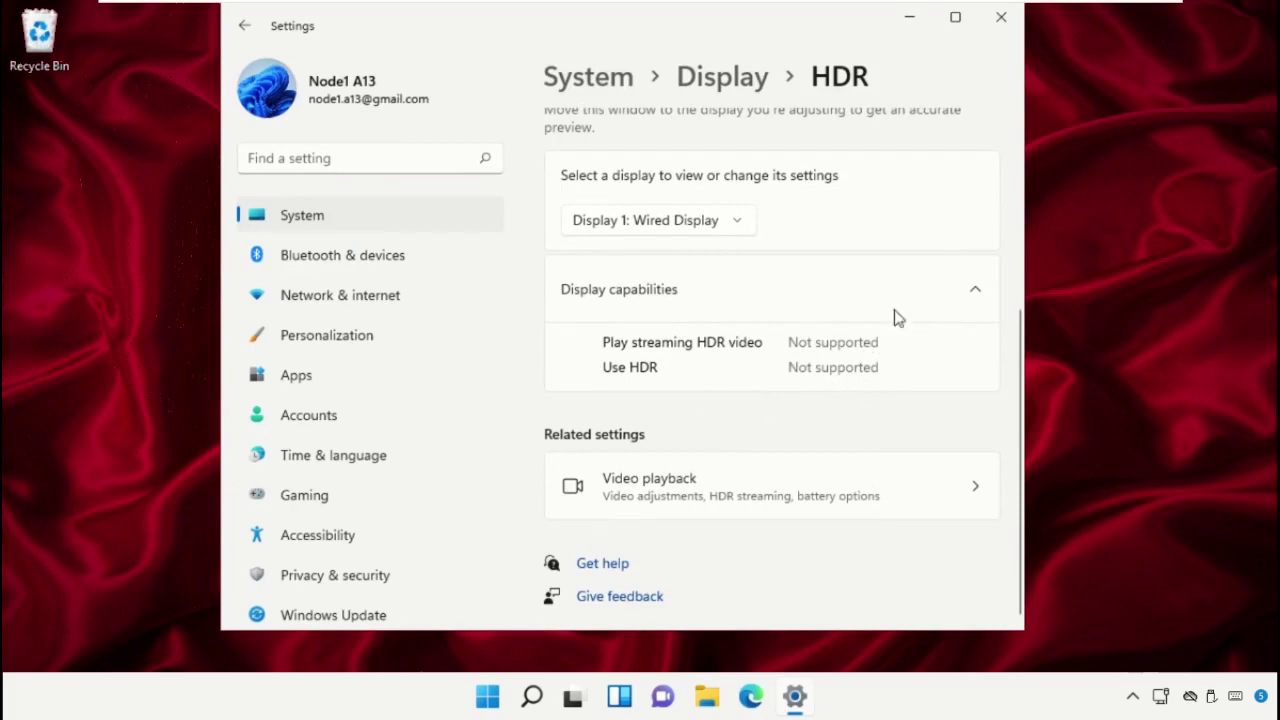
{"action": "left_click", "coordinate": [1000, 17]}
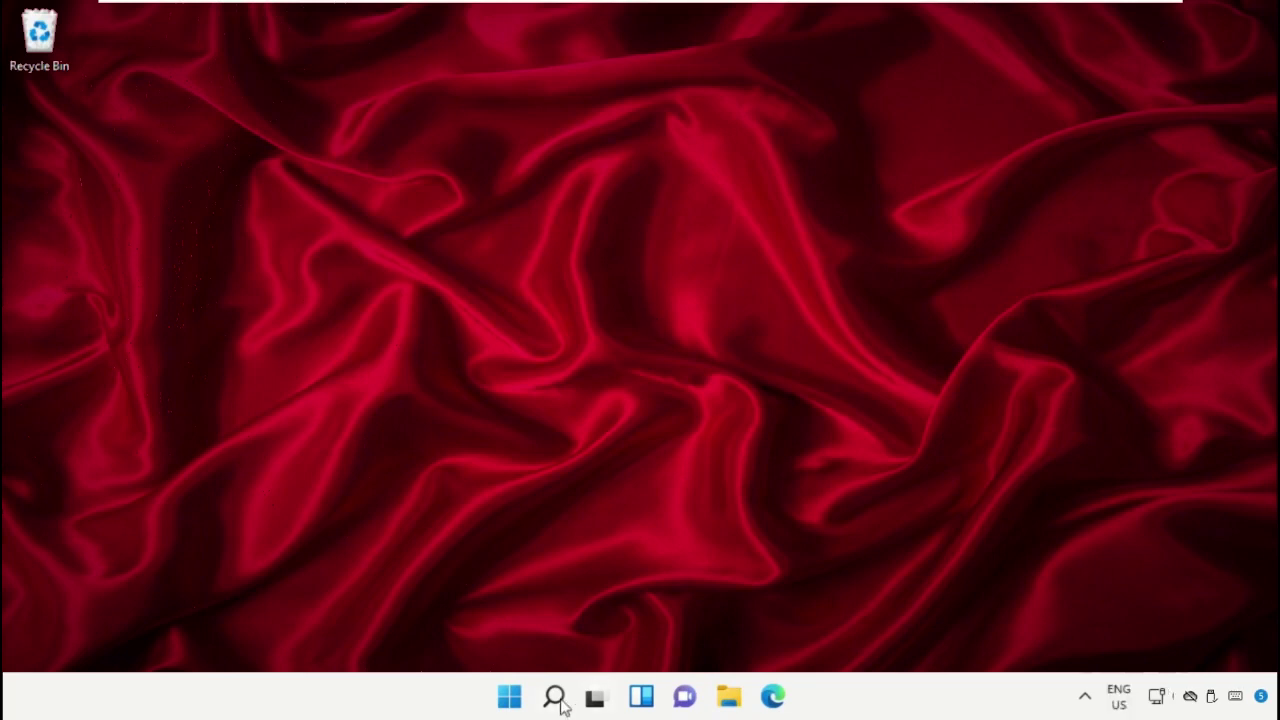
- Choose Restart from the Start menu's power options
{"action": "left_click", "coordinate": [509, 696]}
{"action": "left_click", "coordinate": [887, 628]}
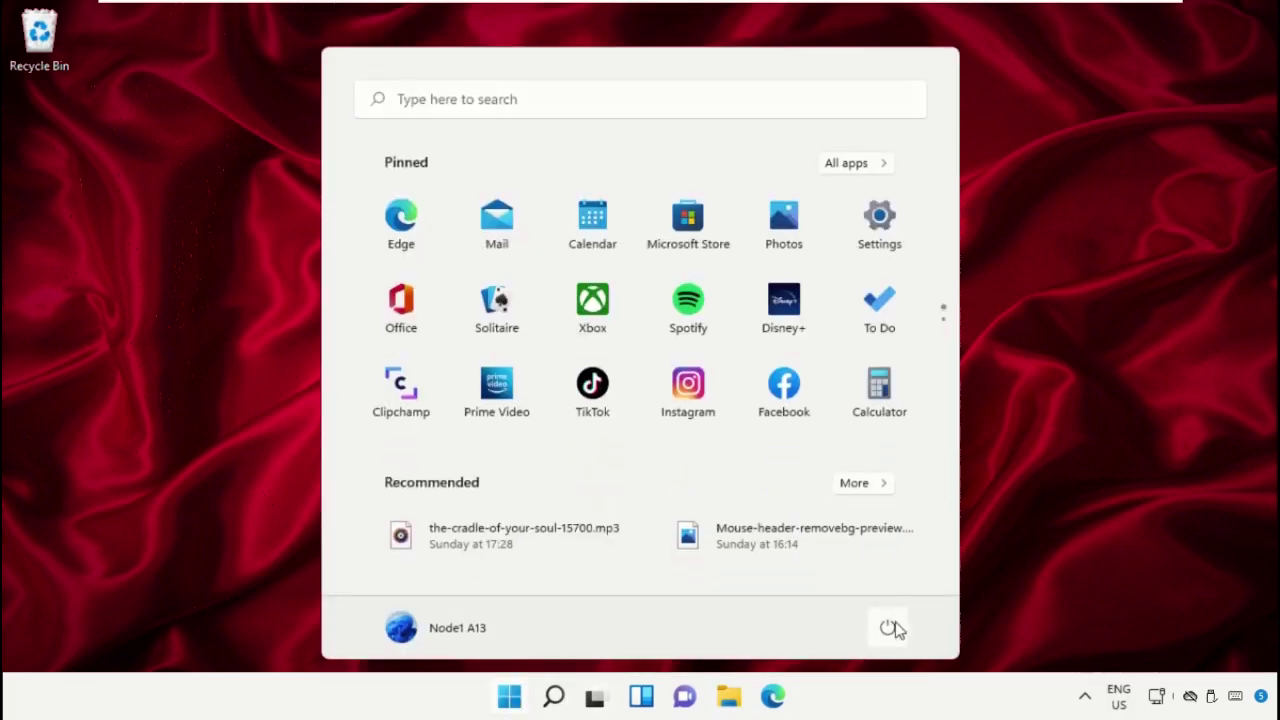
{"action": "left_click", "coordinate": [891, 626]}
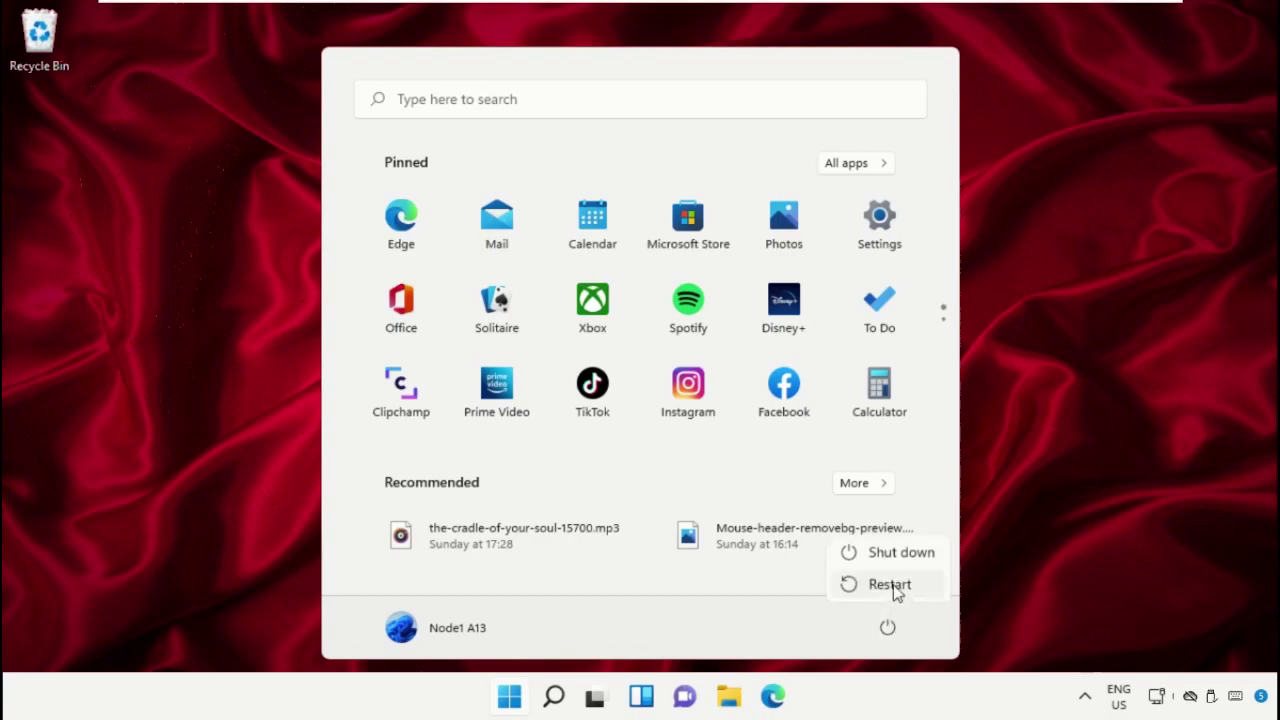